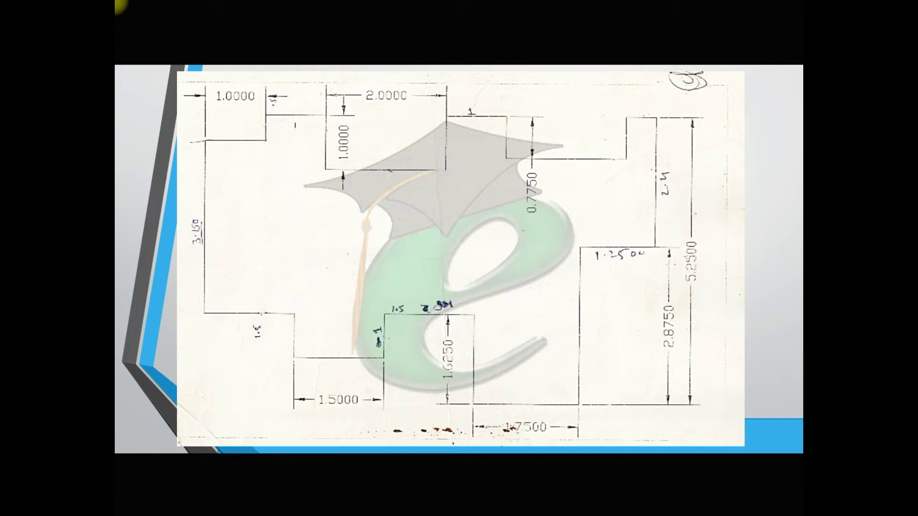
Step: Examine the dimensioned outline in Draw 1.jpg in Windows Photo Viewer, and return to the blank AutoCAD drawing
{"action": "key", "text": "super+d"}
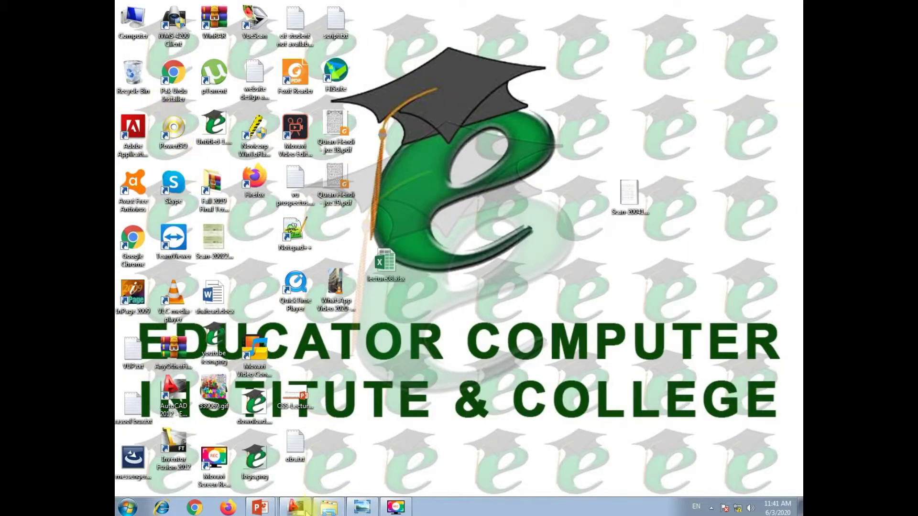
{"action": "left_click", "coordinate": [298, 508]}
{"action": "left_click", "coordinate": [299, 509]}
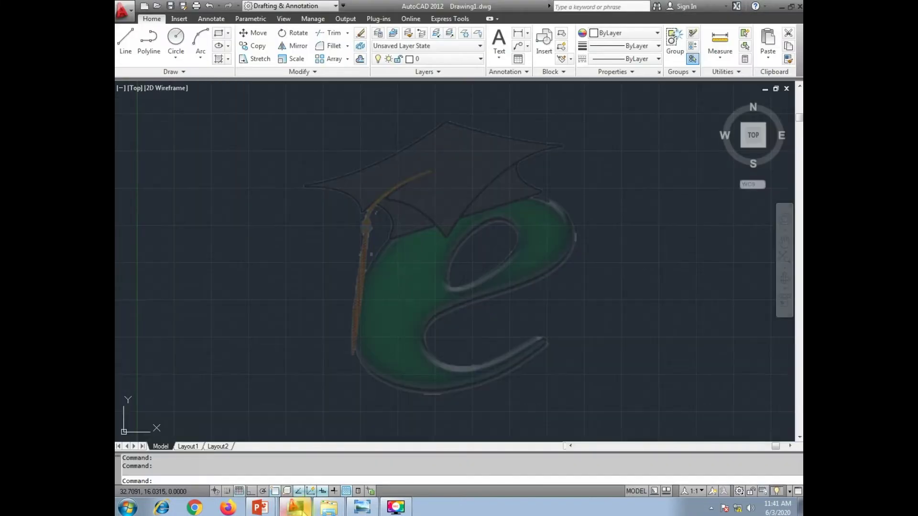
{"action": "left_click", "coordinate": [364, 509]}
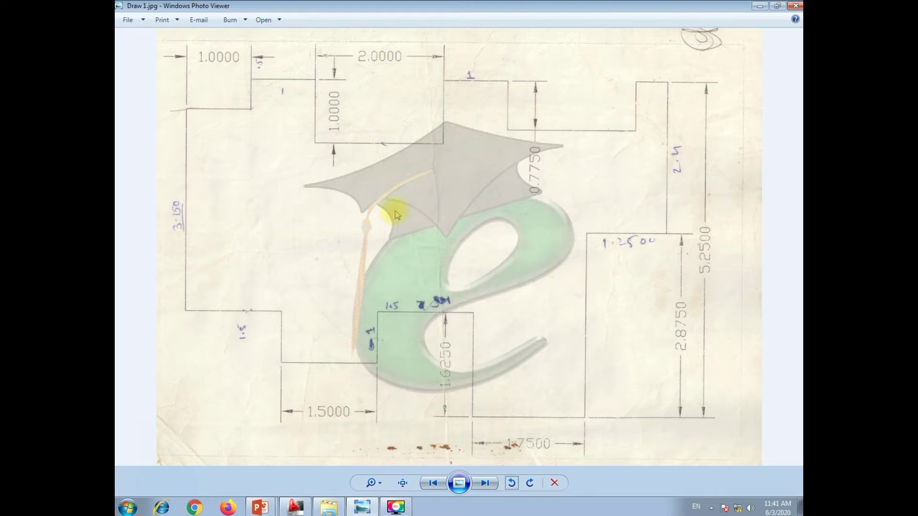
{"action": "left_click", "coordinate": [296, 507]}
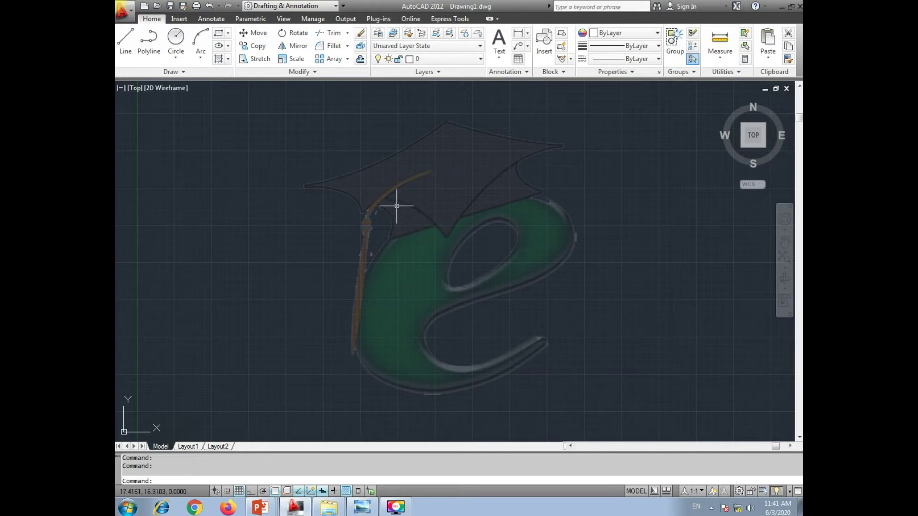
Step: Draw a freehand, nearly vertical line segment without Ortho mode, and undo that segment
{"action": "left_click", "coordinate": [126, 46]}
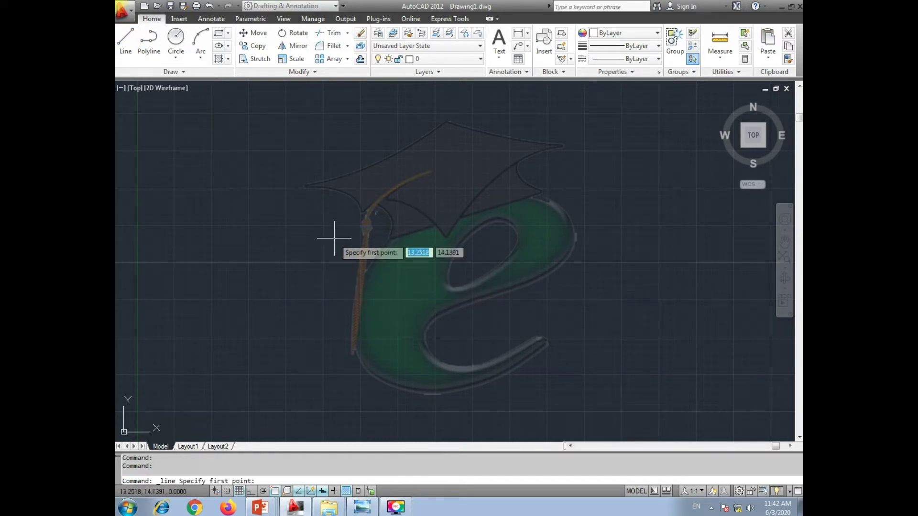
{"action": "left_click", "coordinate": [343, 316]}
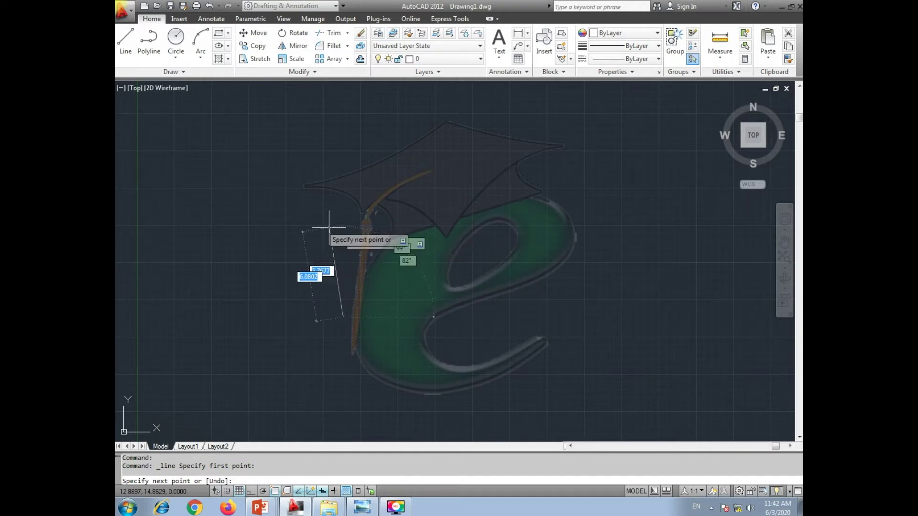
{"action": "left_click", "coordinate": [345, 253]}
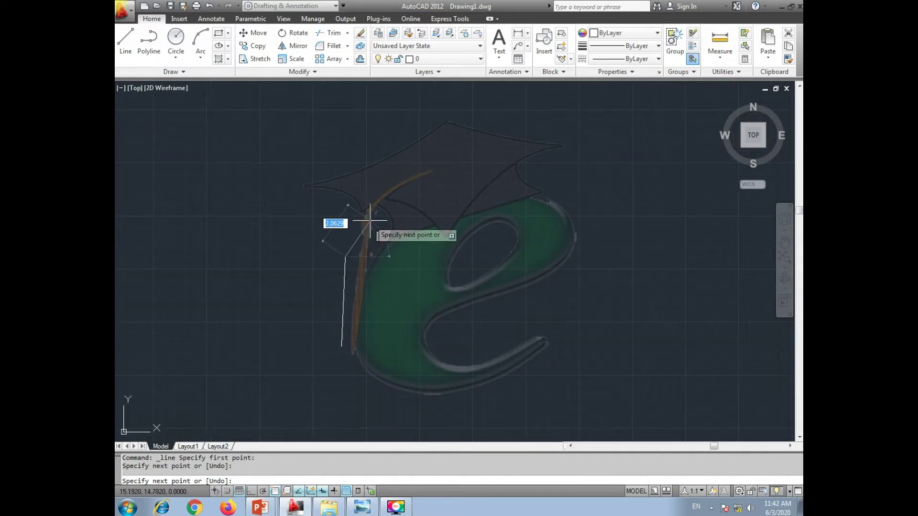
{"action": "key", "text": "ctrl+z"}
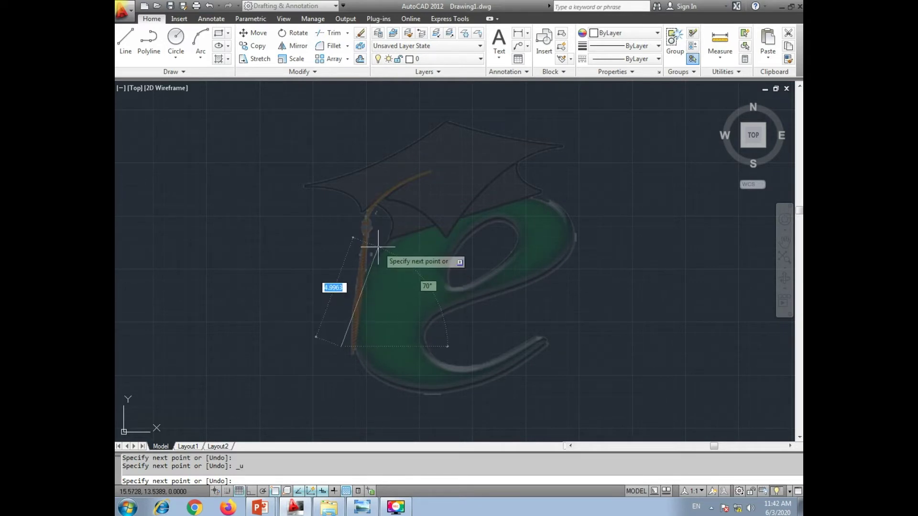
{"action": "left_click", "coordinate": [239, 467]}
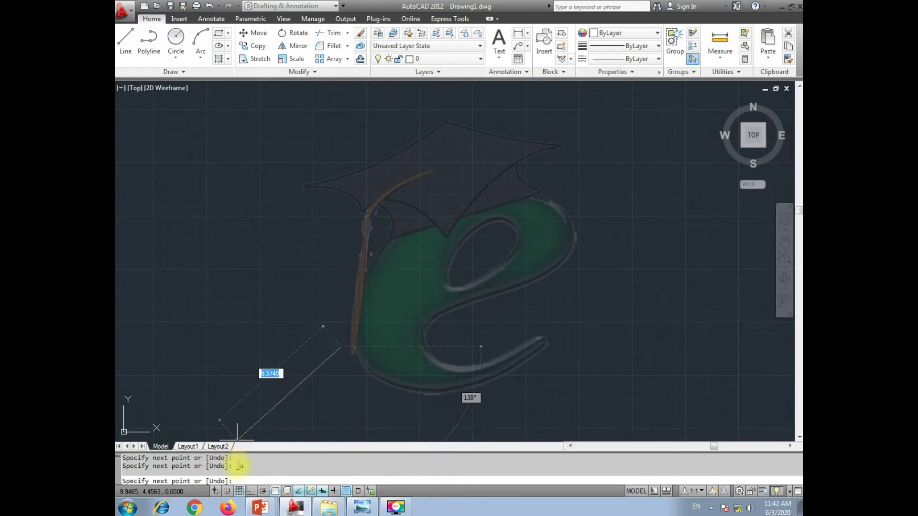
Step: Turn on Ortho mode, keep the grid displayed, and cancel the unfinished line
{"action": "left_click", "coordinate": [250, 493]}
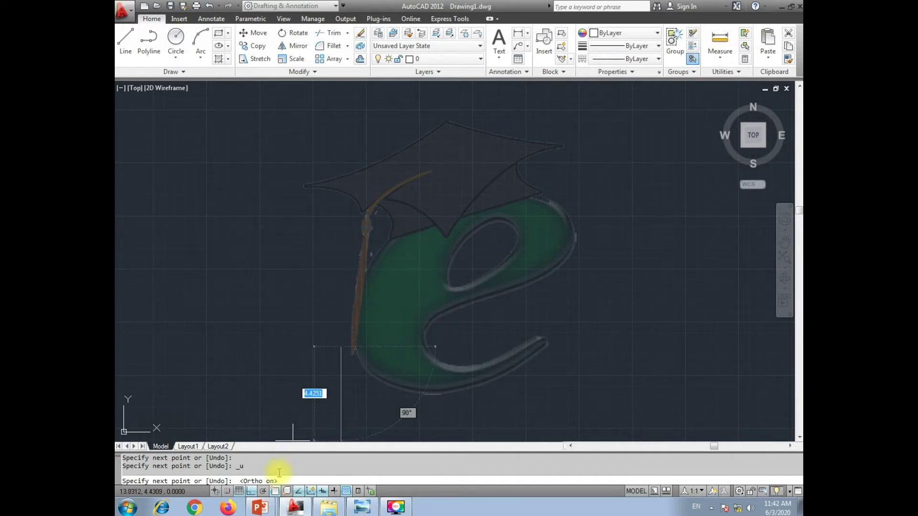
{"action": "mouse_move", "coordinate": [258, 494]}
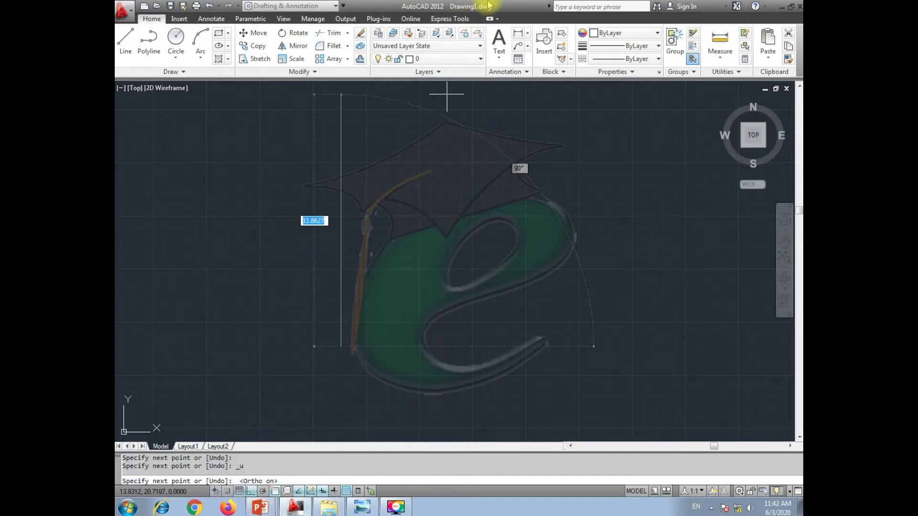
{"action": "left_click", "coordinate": [250, 491]}
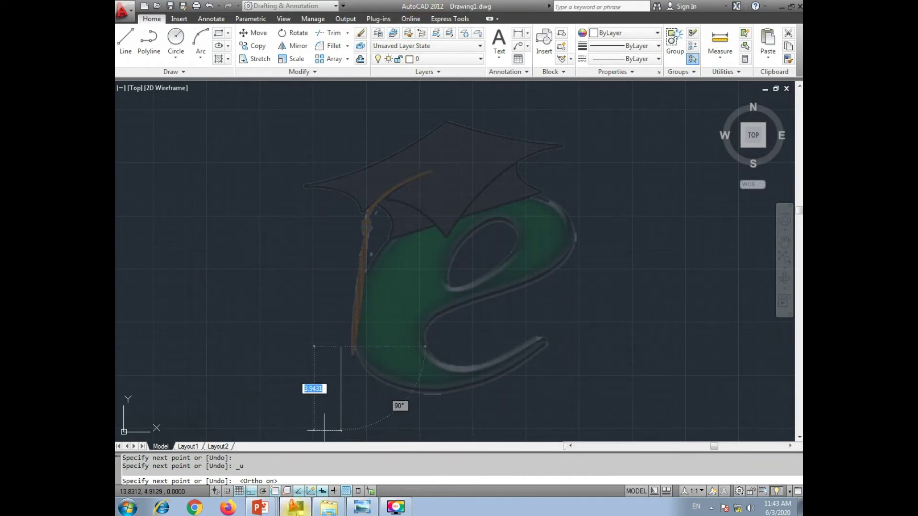
{"action": "left_click", "coordinate": [251, 491]}
{"action": "left_click", "coordinate": [251, 491]}
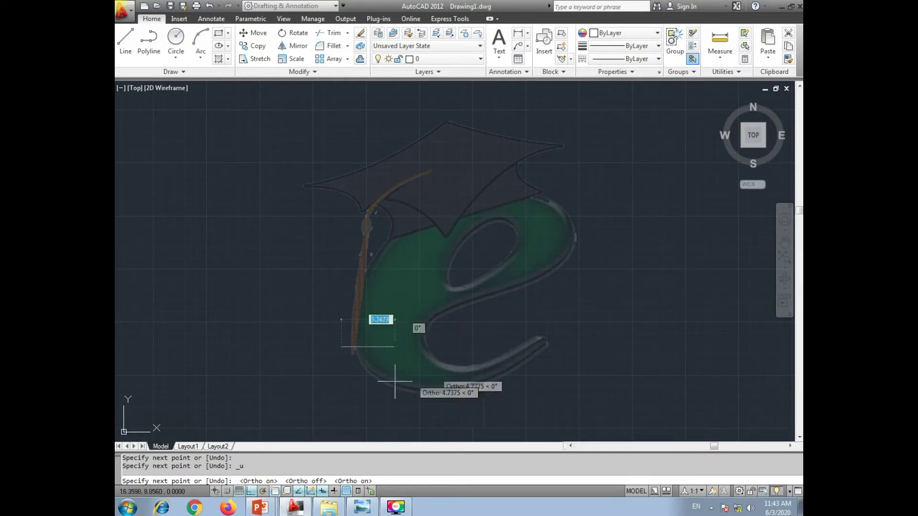
{"action": "left_click", "coordinate": [239, 492]}
{"action": "left_click", "coordinate": [239, 491]}
{"action": "left_click", "coordinate": [251, 491]}
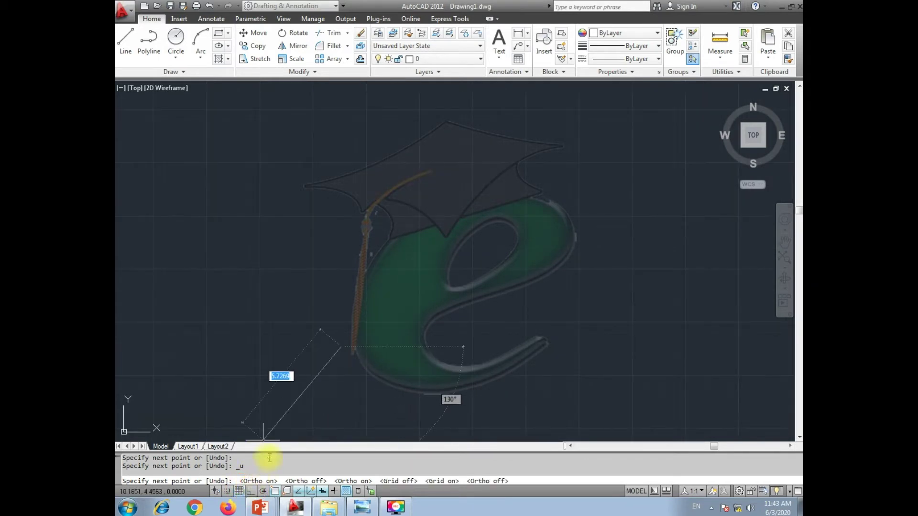
{"action": "left_click", "coordinate": [250, 491]}
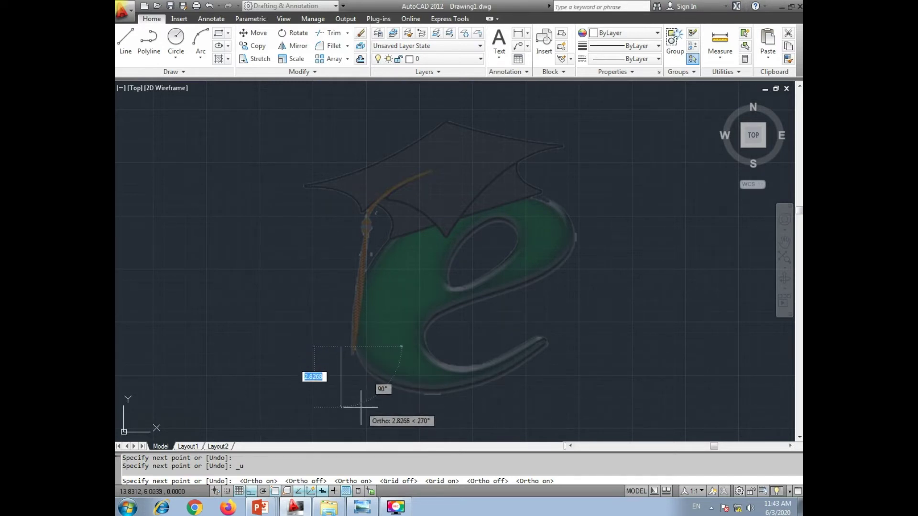
{"action": "key", "text": "Escape"}
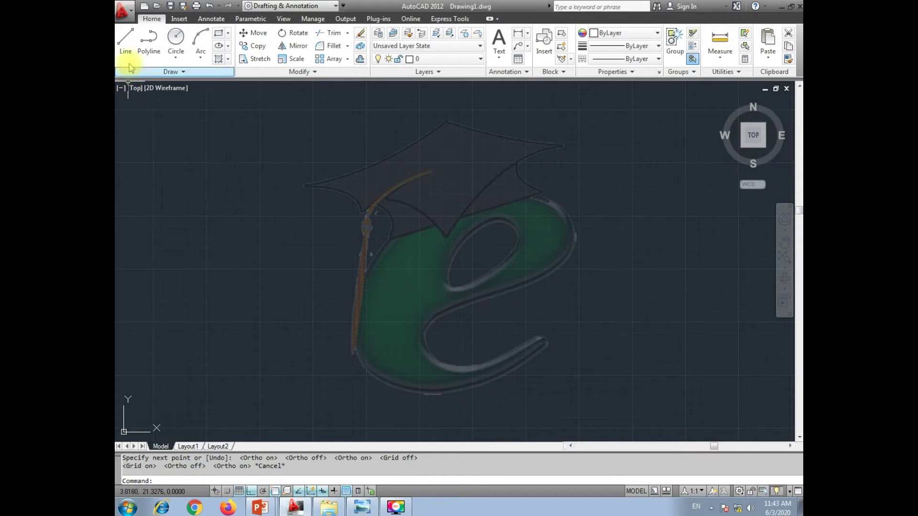
Step: Draw a line 1 unit straight up from a free start point and continue it 3 units horizontally to the right
{"action": "left_click", "coordinate": [126, 39]}
{"action": "left_click", "coordinate": [318, 336]}
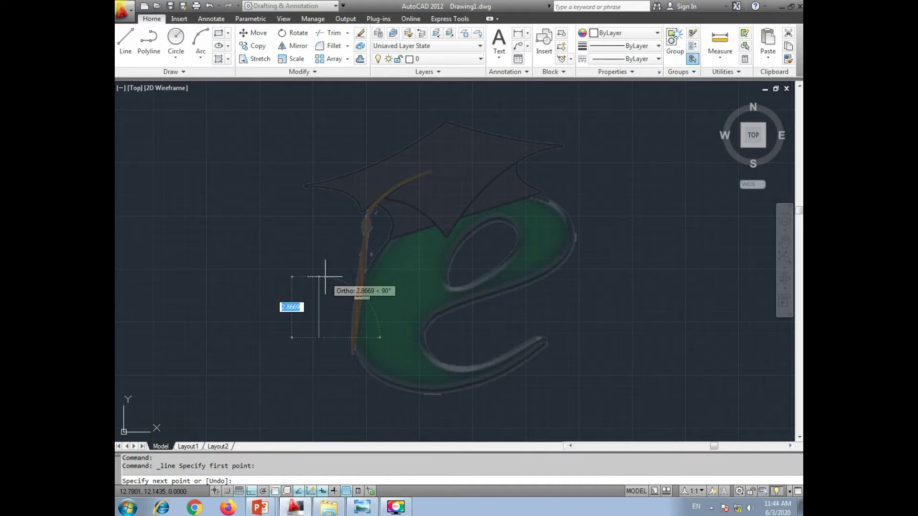
{"action": "type", "text": "1"}
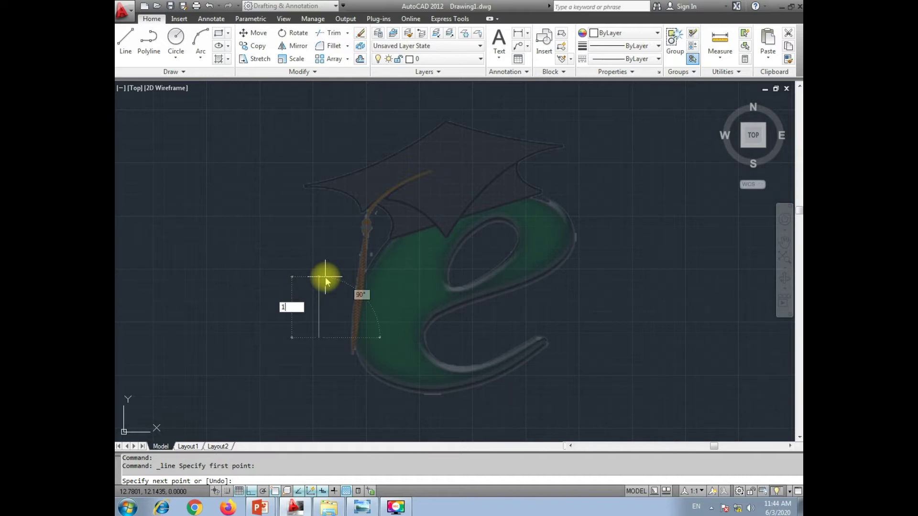
{"action": "key", "text": "Return"}
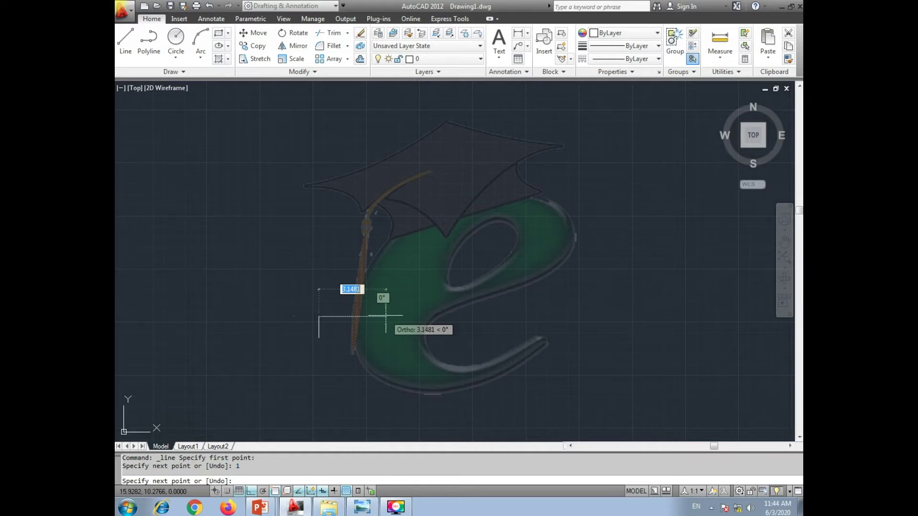
{"action": "type", "text": "3"}
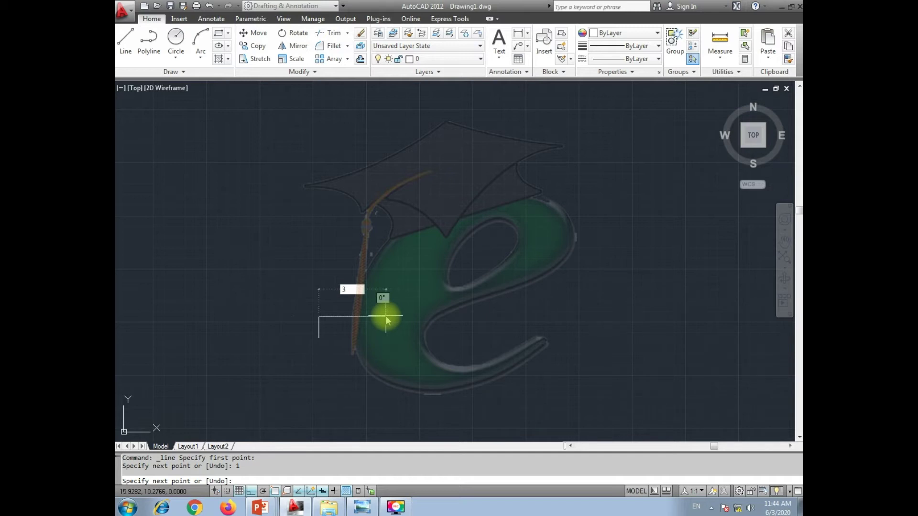
{"action": "key", "text": "Return"}
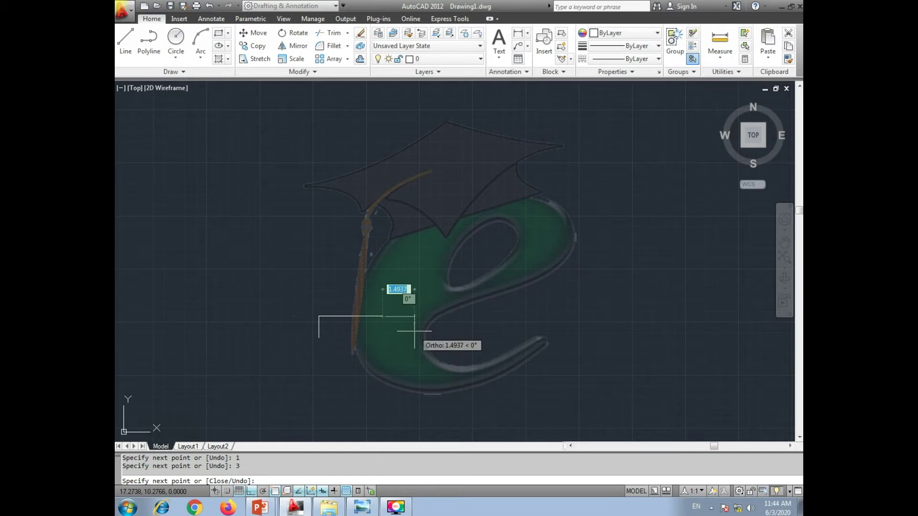
{"action": "scroll", "coordinate": [393, 304], "scroll_direction": "up", "scroll_amount": 1}
{"action": "scroll", "coordinate": [451, 221], "scroll_direction": "down", "scroll_amount": 2}
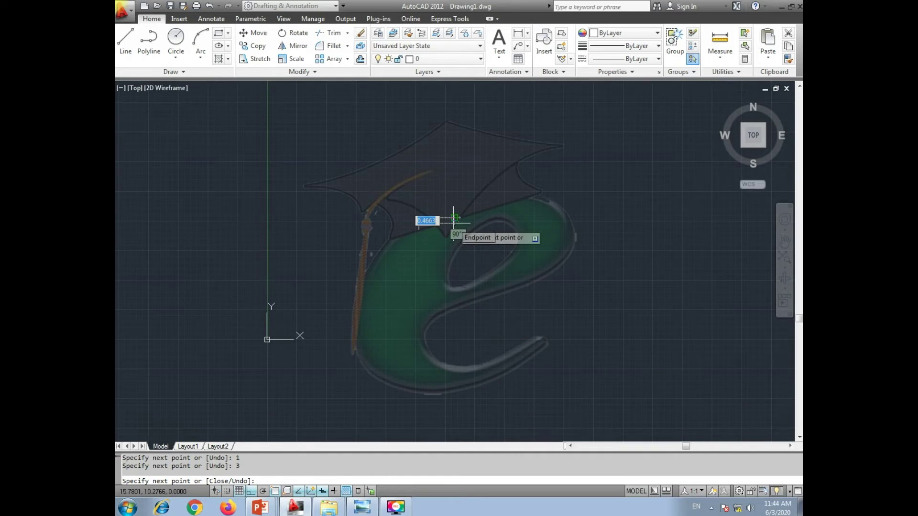
{"action": "scroll", "coordinate": [452, 218], "scroll_direction": "up", "scroll_amount": 2}
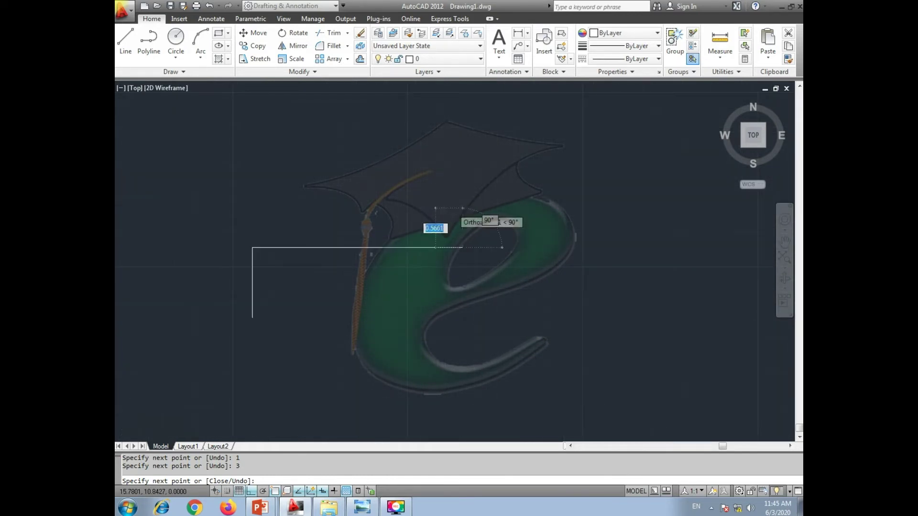
{"action": "scroll", "coordinate": [452, 219], "scroll_direction": "down", "scroll_amount": 2}
{"action": "middle_click_drag", "start_coordinate": [452, 210], "coordinate": [483, 235]}
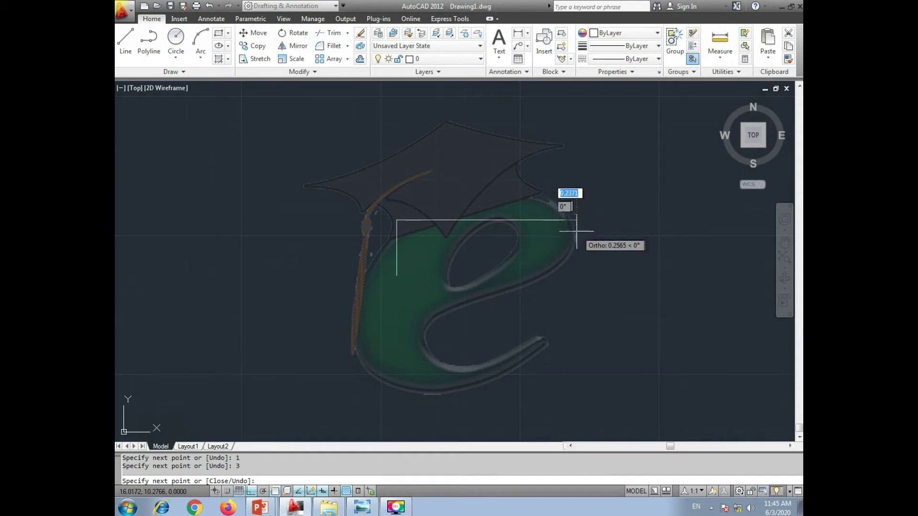
{"action": "middle_click_drag", "start_coordinate": [556, 237], "coordinate": [465, 283]}
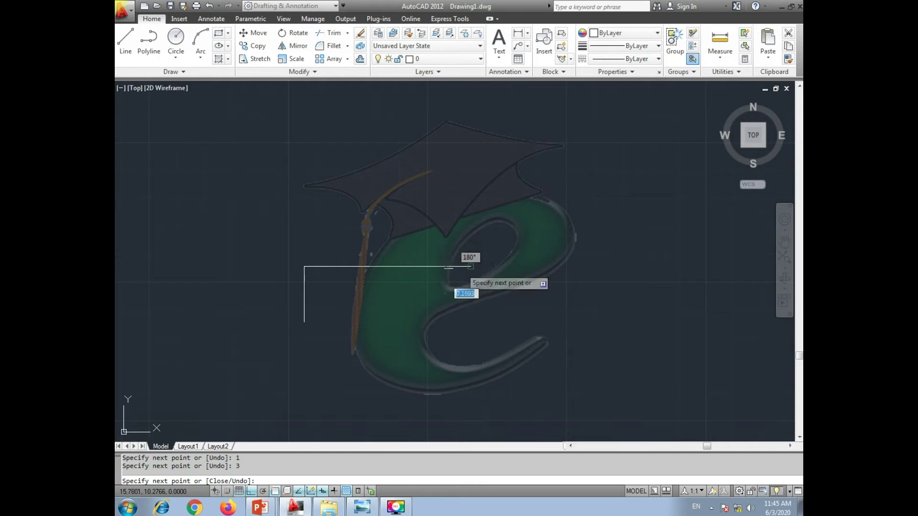
{"action": "left_click", "coordinate": [454, 293]}
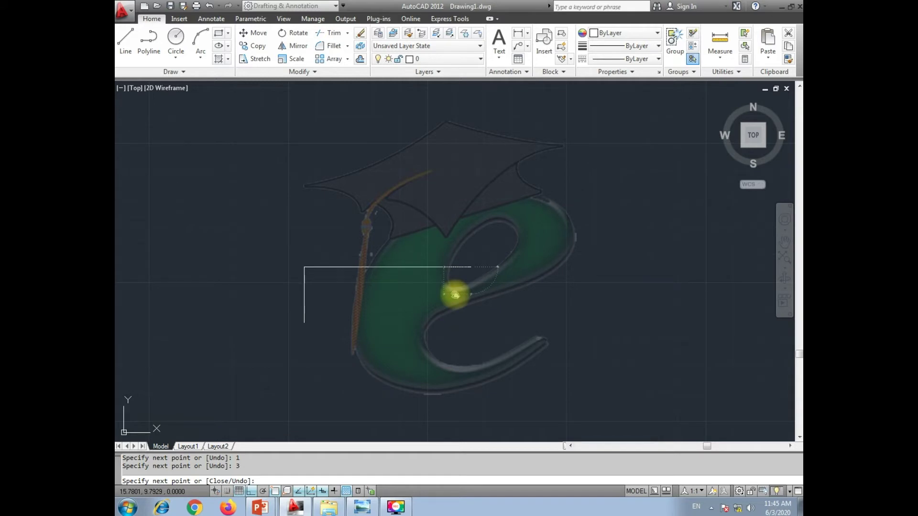
{"action": "middle_click_drag", "start_coordinate": [455, 294], "coordinate": [450, 289]}
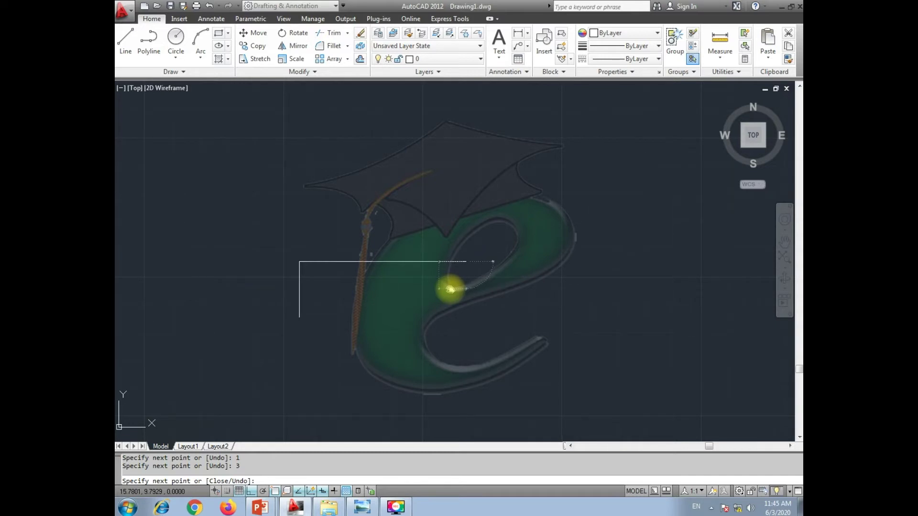
{"action": "middle_click_drag", "start_coordinate": [450, 289], "coordinate": [373, 323]}
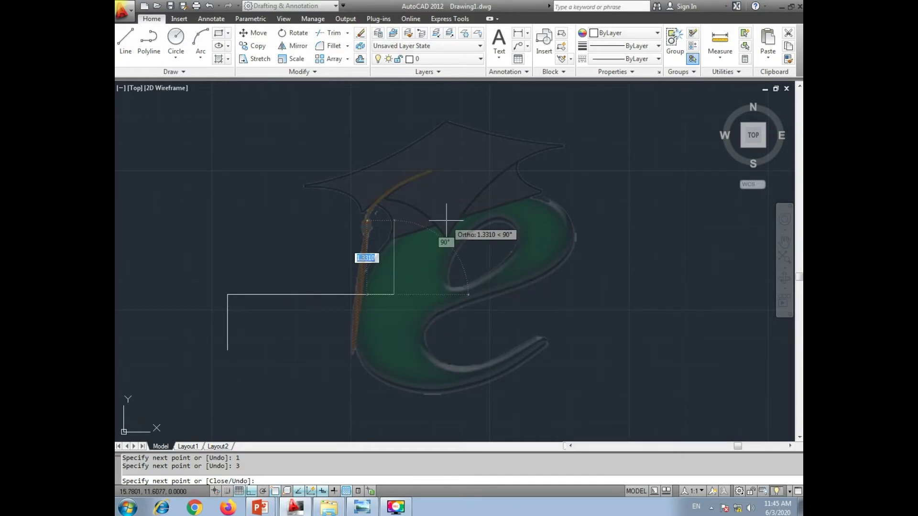
{"action": "scroll", "coordinate": [443, 224], "scroll_direction": "down", "scroll_amount": 3}
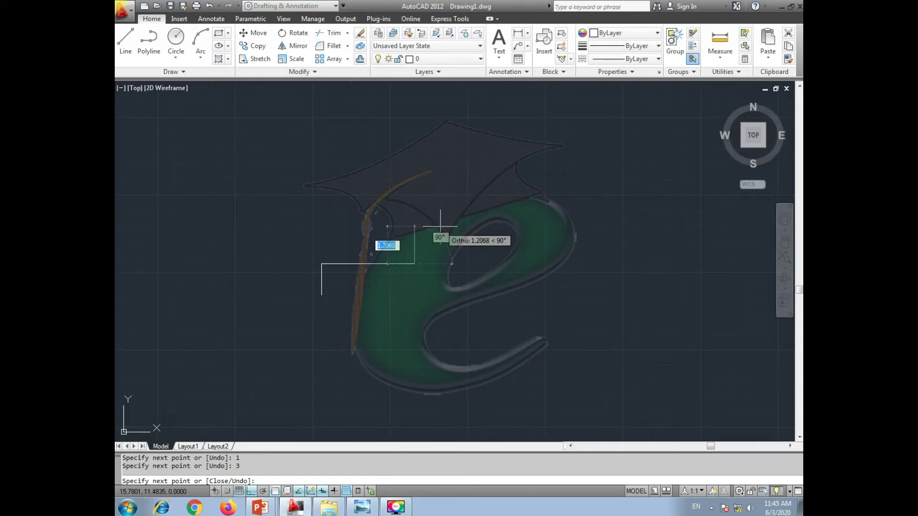
Step: End the line command and erase both the horizontal and the vertical segment
{"action": "key", "text": "Escape"}
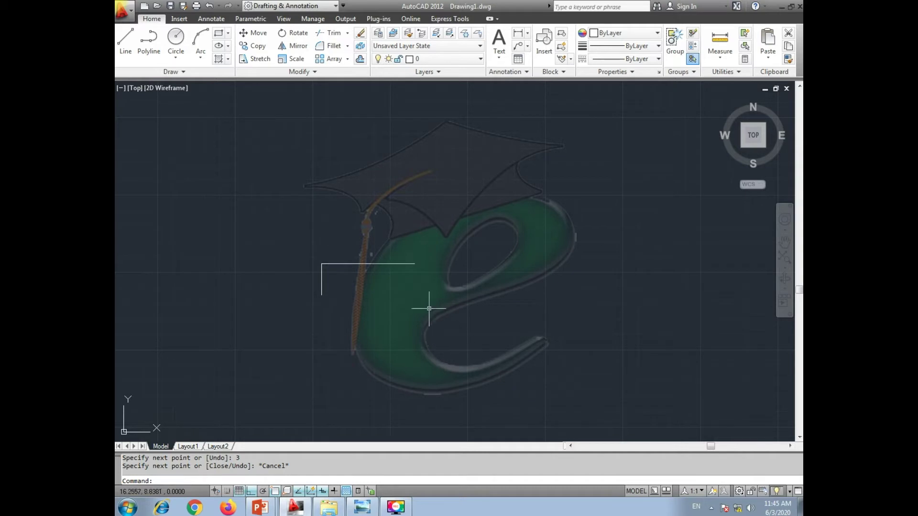
{"action": "left_click", "coordinate": [402, 264]}
{"action": "key", "text": "Delete"}
{"action": "left_click", "coordinate": [322, 279]}
{"action": "key", "text": "Delete"}
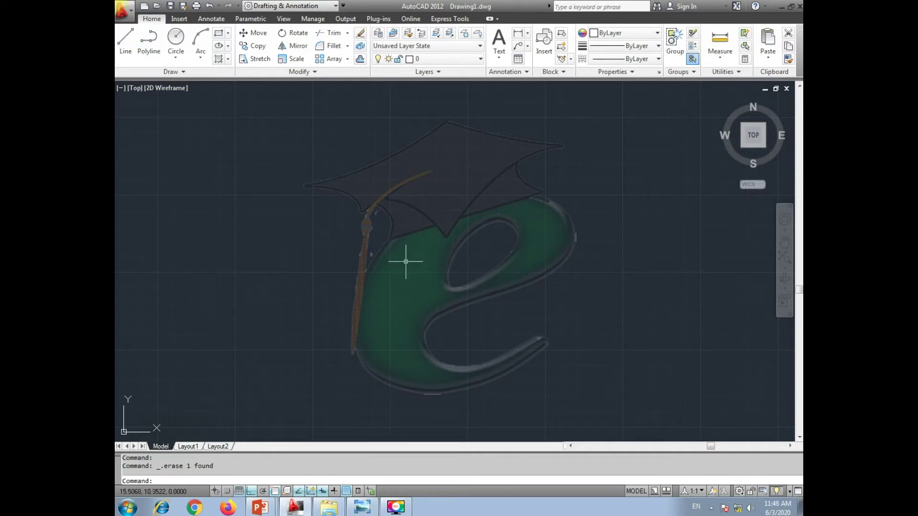
Step: Draw a line 2 units straight up from a free start point, continue it 4 units to the right, and end the command
{"action": "type", "text": "L"}
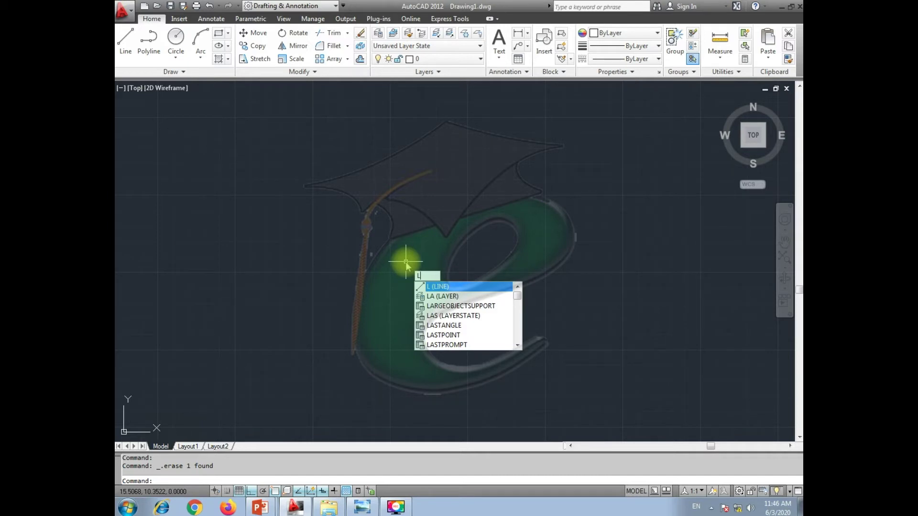
{"action": "key", "text": "Return"}
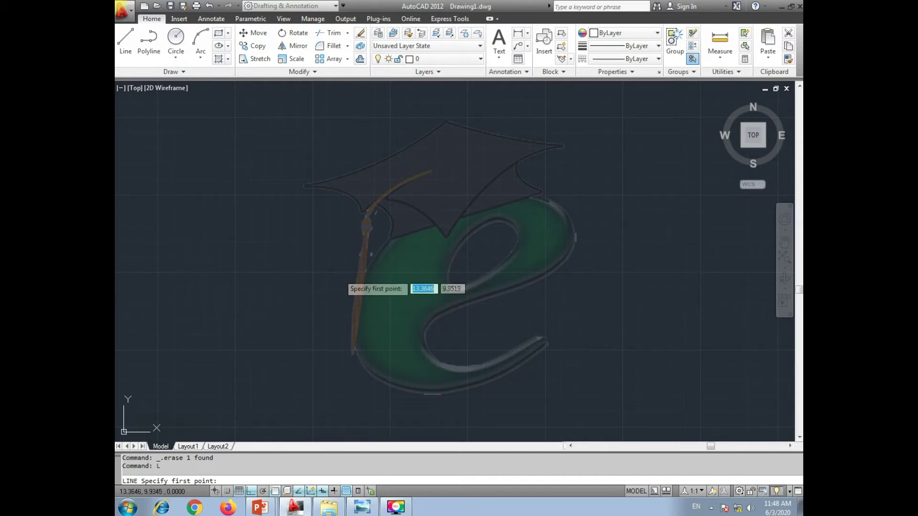
{"action": "left_click", "coordinate": [336, 313]}
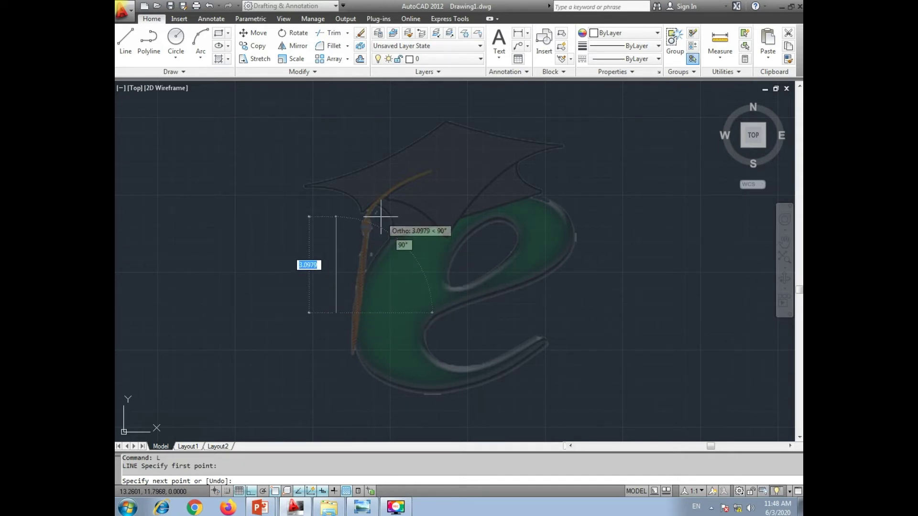
{"action": "type", "text": "2"}
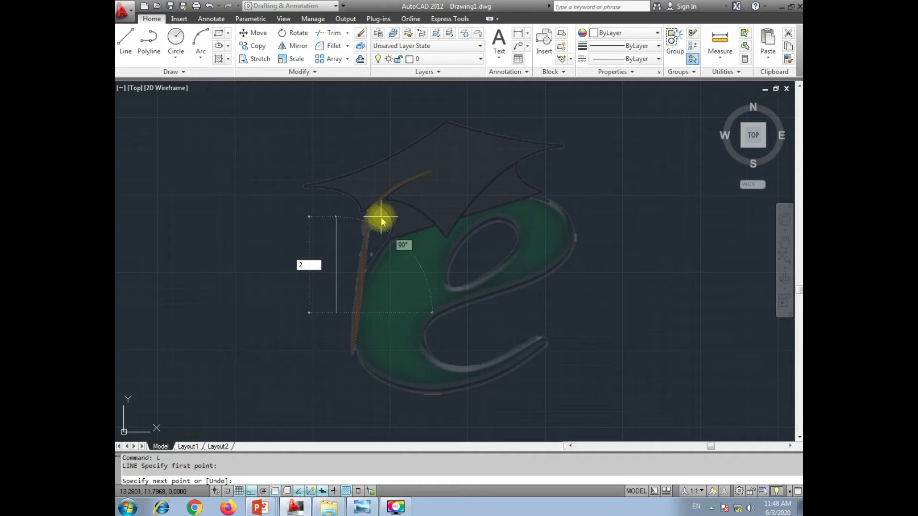
{"action": "key", "text": "Return"}
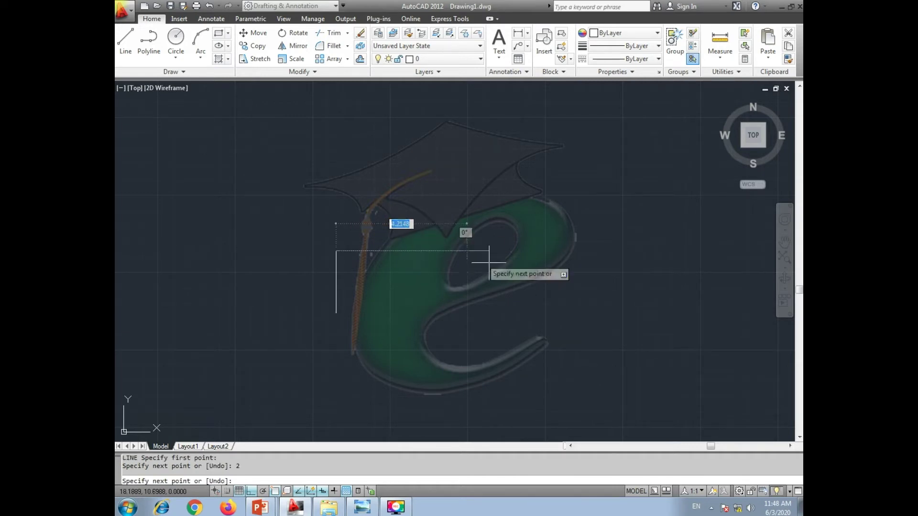
{"action": "type", "text": "4"}
{"action": "key", "text": "Return"}
{"action": "key", "text": "Return"}
Step: Erase the vertical and horizontal practice segments together
{"action": "left_click", "coordinate": [468, 346]}
{"action": "left_click", "coordinate": [329, 246]}
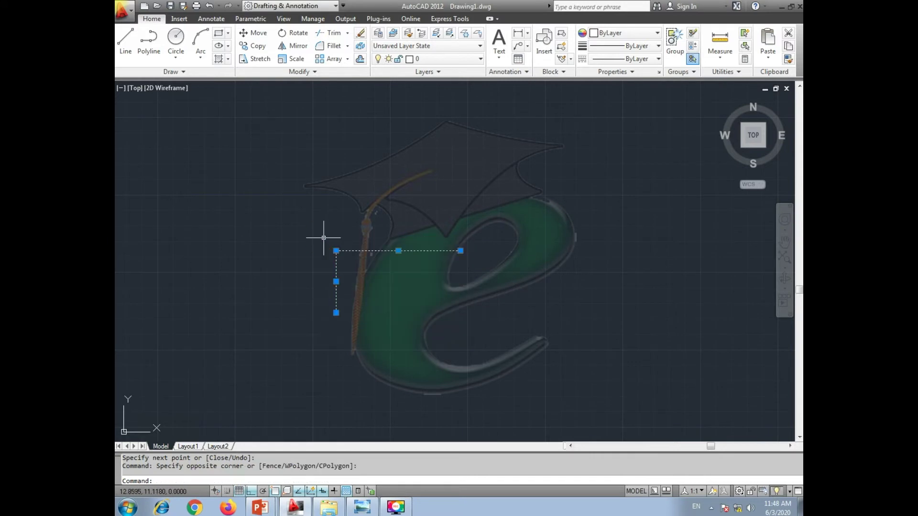
{"action": "key", "text": "Delete"}
Step: Consult Draw 1.jpg and start the outline in AutoCAD with a line 3.150 units straight up and 1 unit to the right
{"action": "left_click", "coordinate": [362, 507]}
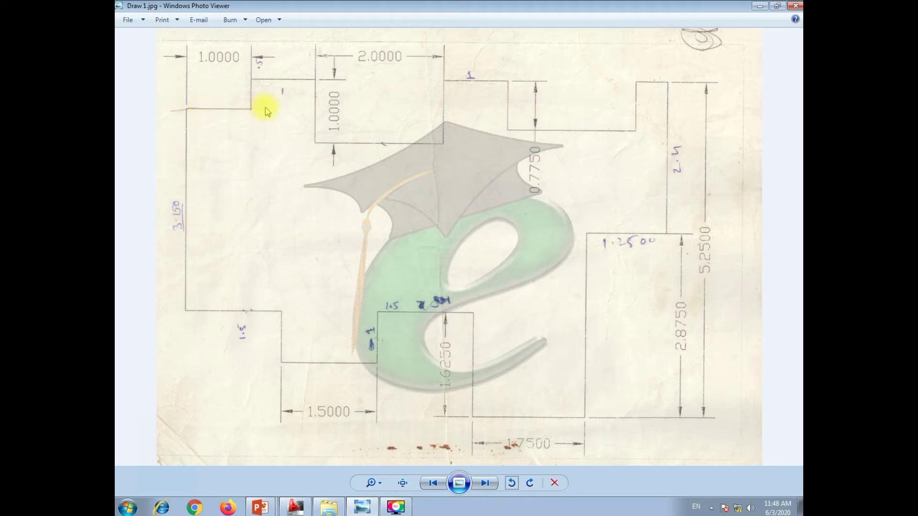
{"action": "left_click", "coordinate": [295, 507]}
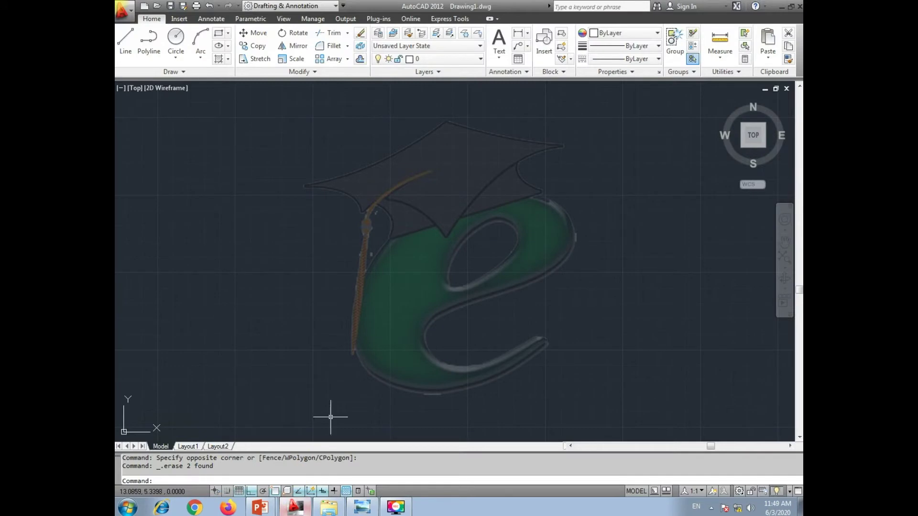
{"action": "type", "text": "l"}
{"action": "key", "text": "Return"}
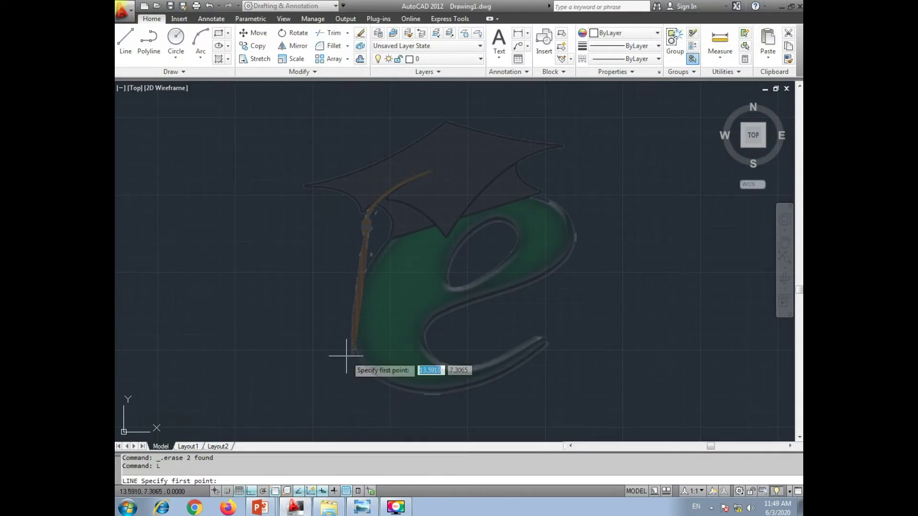
{"action": "left_click", "coordinate": [334, 353]}
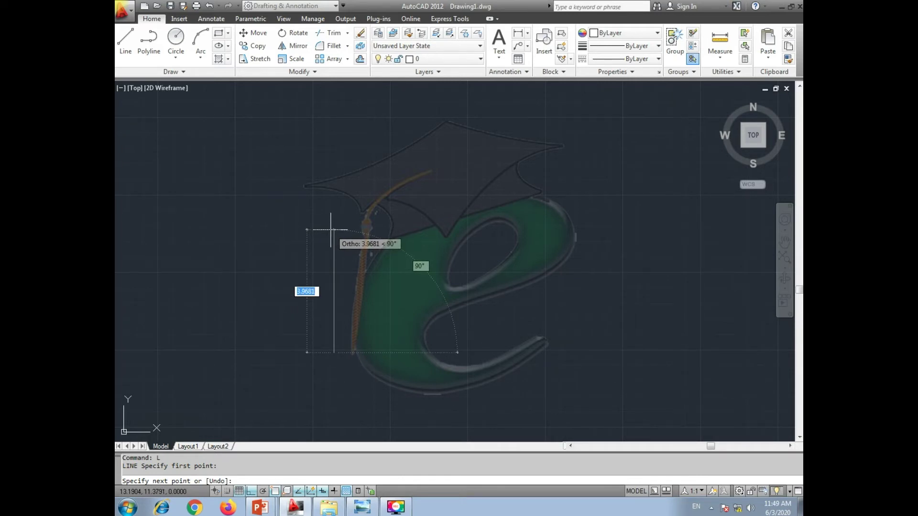
{"action": "type", "text": "3.150"}
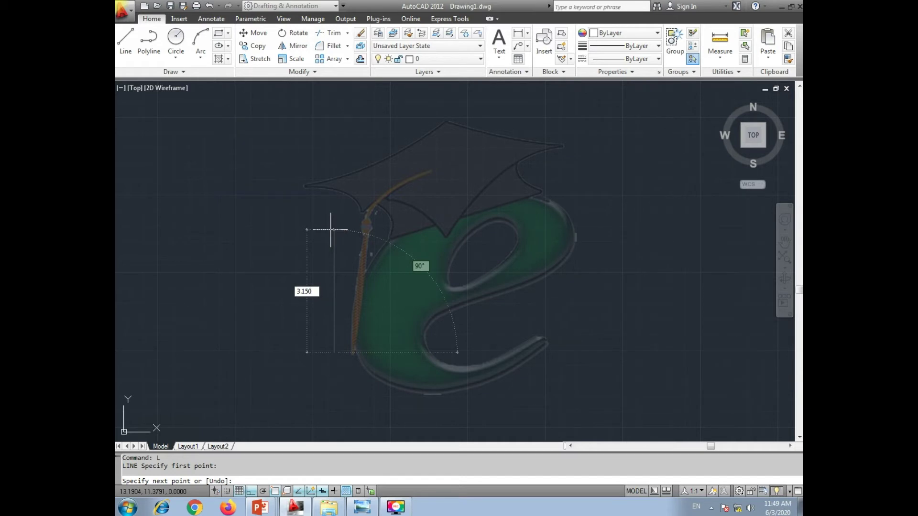
{"action": "key", "text": "Return"}
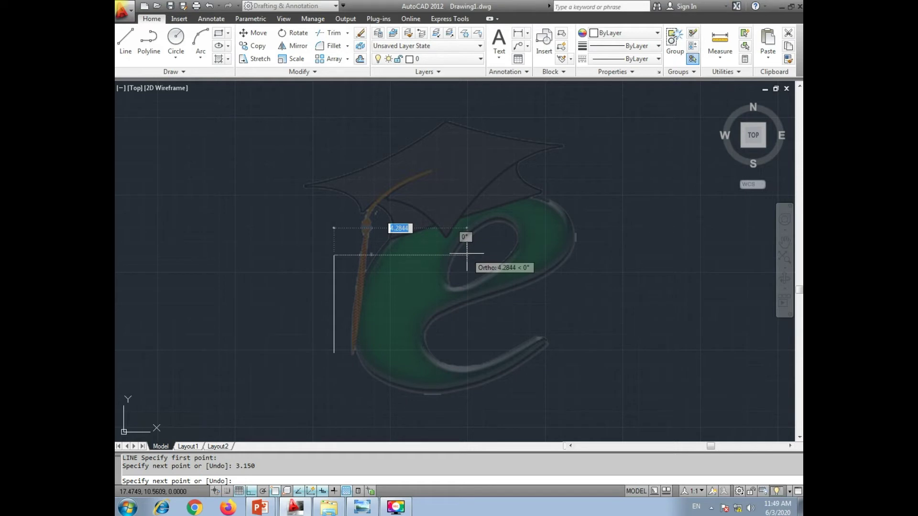
{"action": "type", "text": "1"}
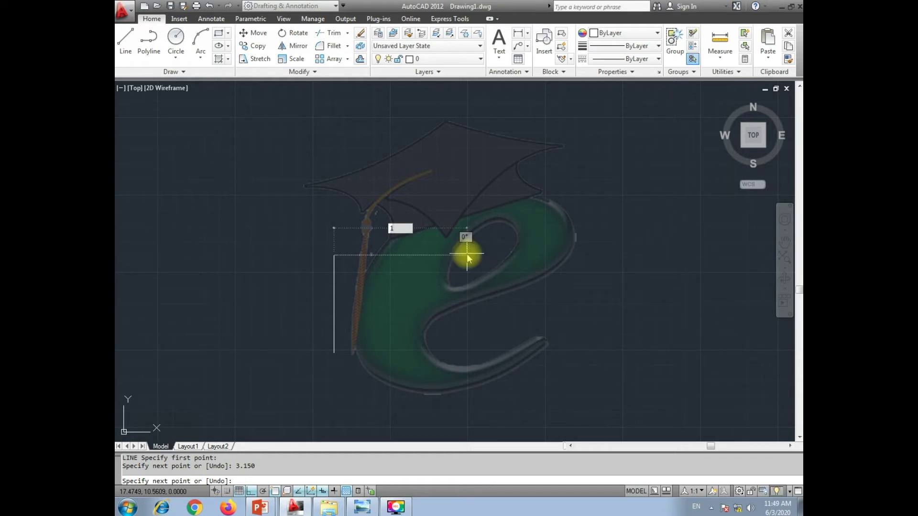
{"action": "key", "text": "Return"}
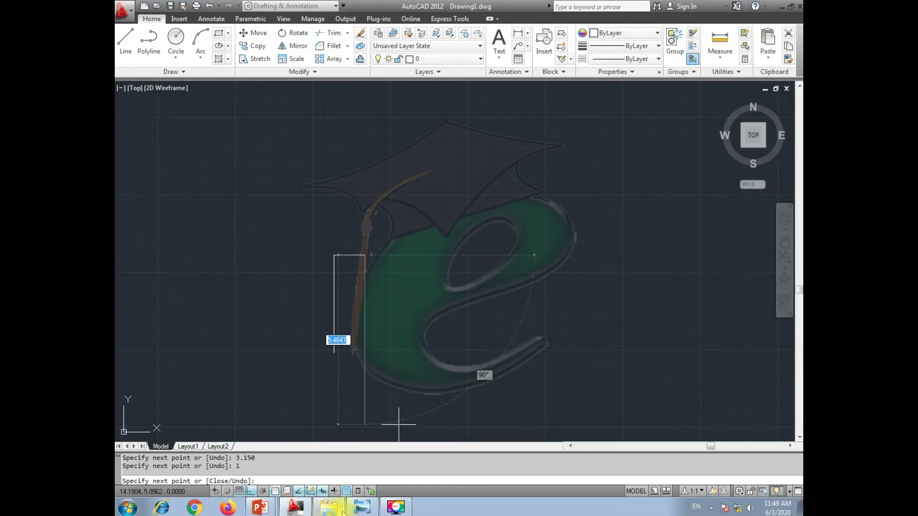
Step: Consult Draw 1.jpg, add a 0.5-unit segment straight down in AutoCAD, recheck the reference image, and undo that segment
{"action": "left_click", "coordinate": [362, 507]}
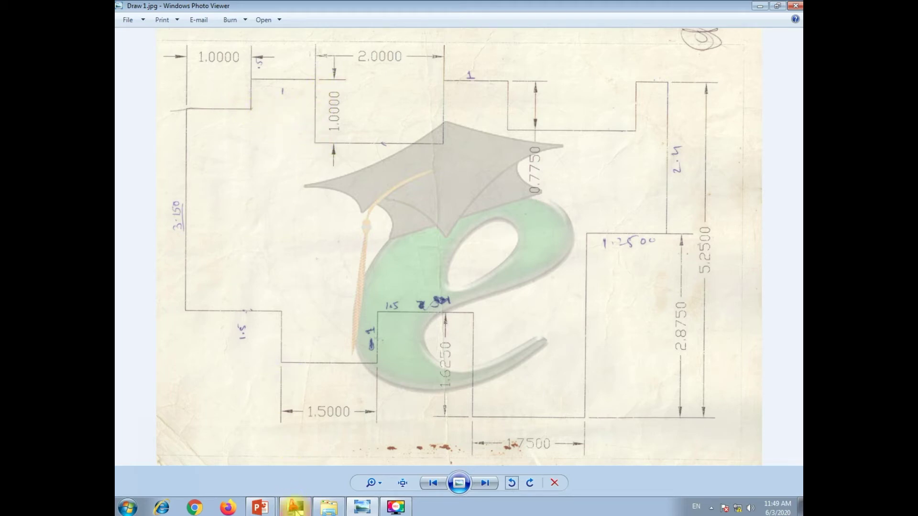
{"action": "left_click", "coordinate": [295, 507]}
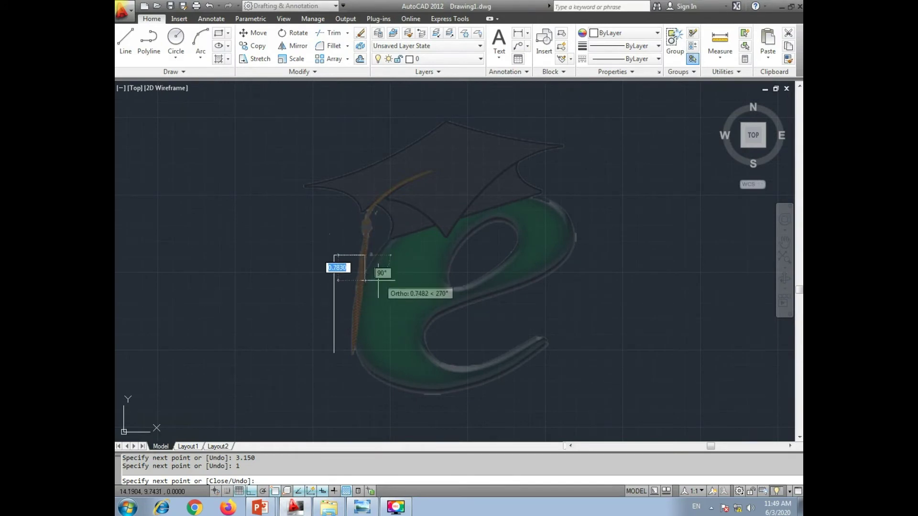
{"action": "type", "text": "0."}
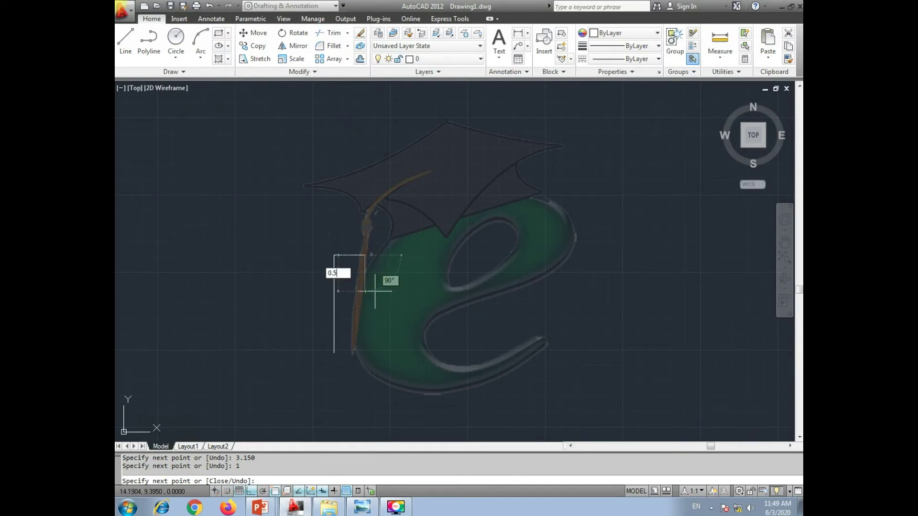
{"action": "type", "text": "5"}
{"action": "key", "text": "Return"}
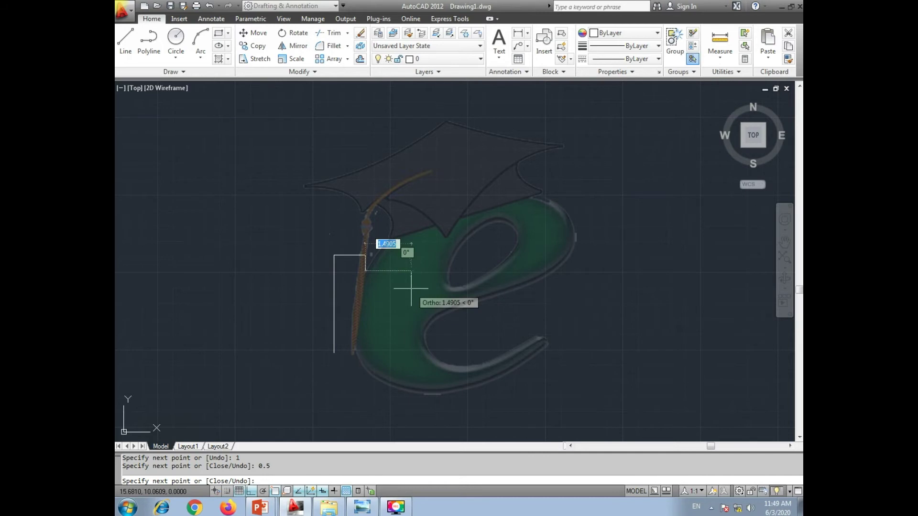
{"action": "left_click", "coordinate": [362, 507]}
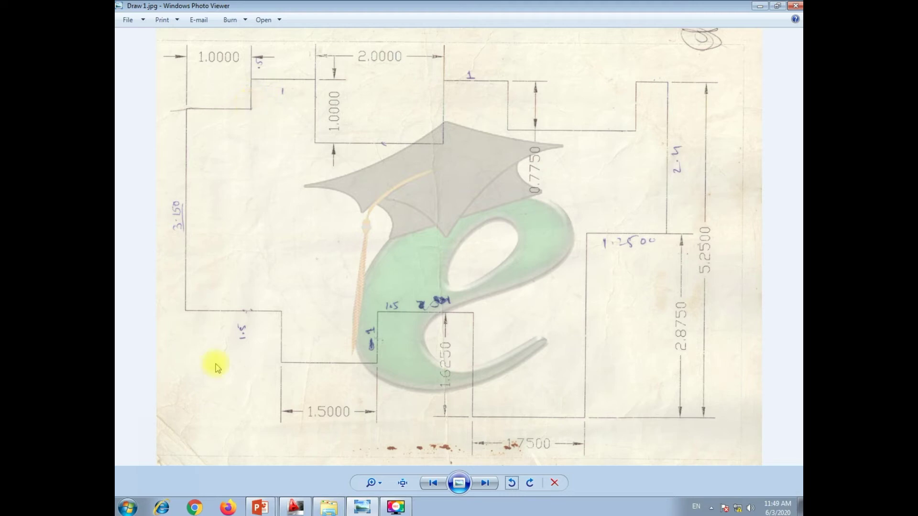
{"action": "left_click", "coordinate": [164, 476]}
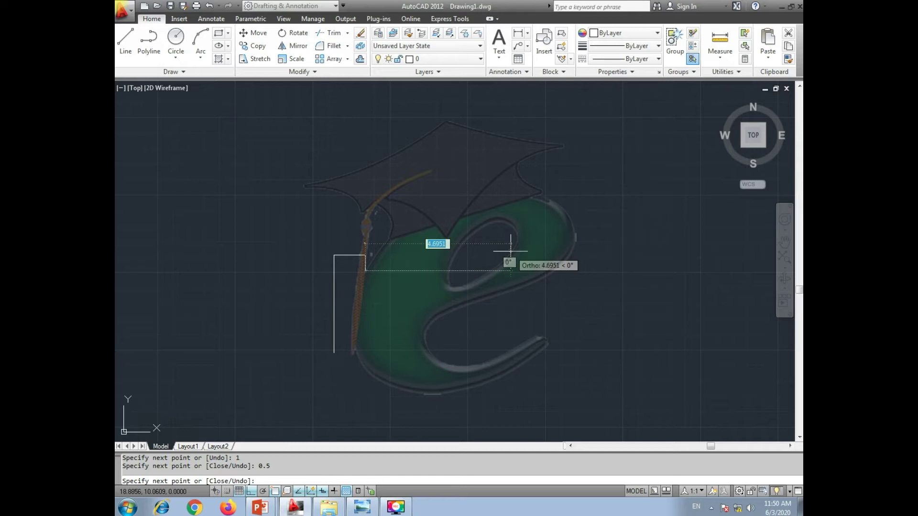
{"action": "key", "text": "ctrl+z"}
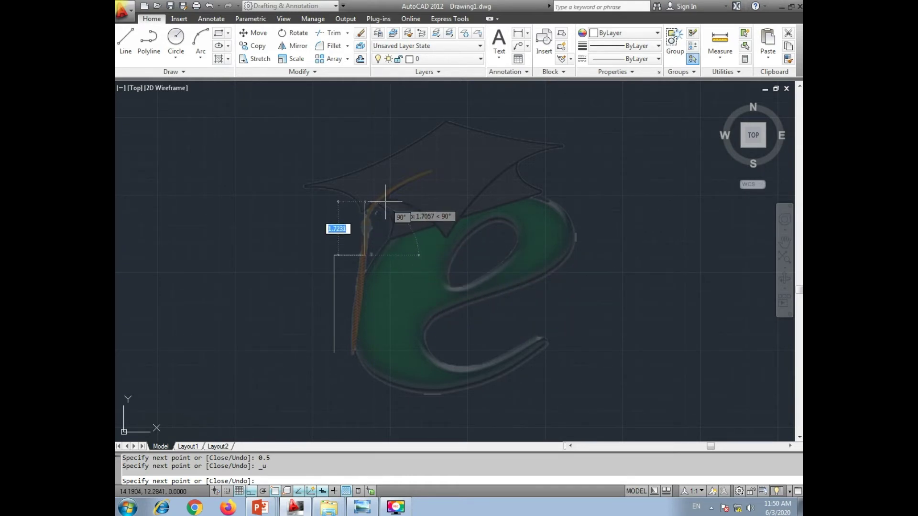
Step: Continue the outline 0.5 units straight up and 1 unit to the right
{"action": "type", "text": "0.5"}
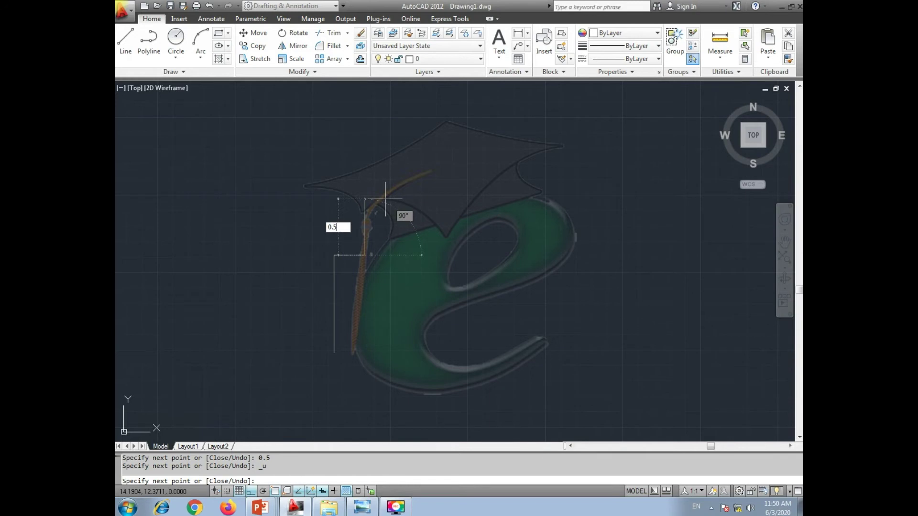
{"action": "key", "text": "Return"}
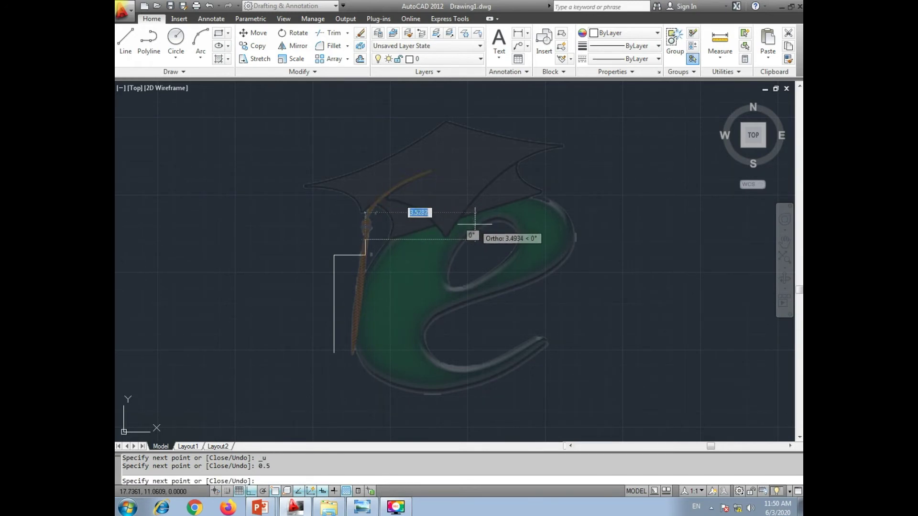
{"action": "type", "text": "1"}
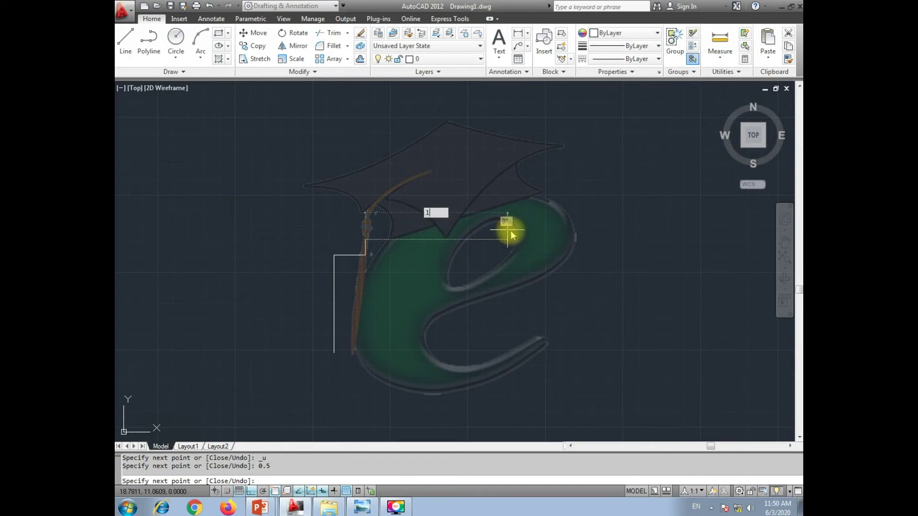
{"action": "key", "text": "Return"}
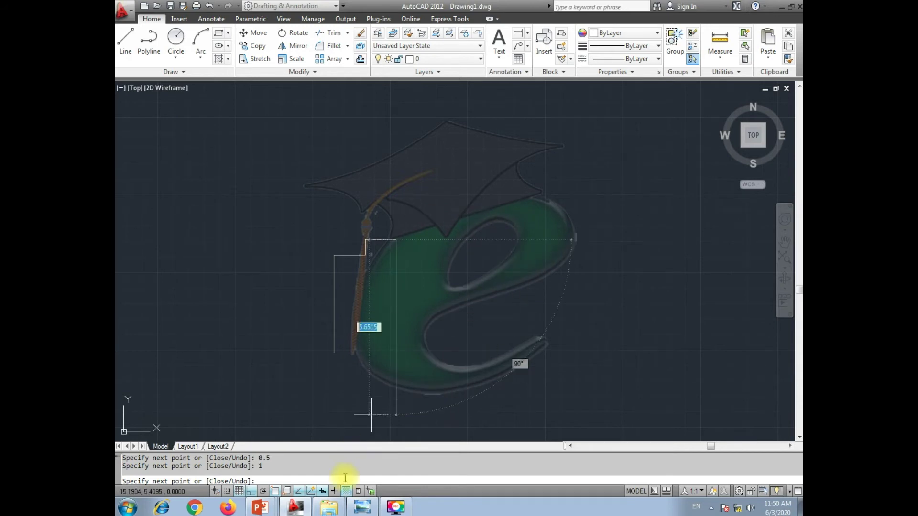
Step: Consult Draw 1.jpg and continue the outline in AutoCAD 1 unit straight down and 2 units to the right
{"action": "left_click", "coordinate": [359, 500]}
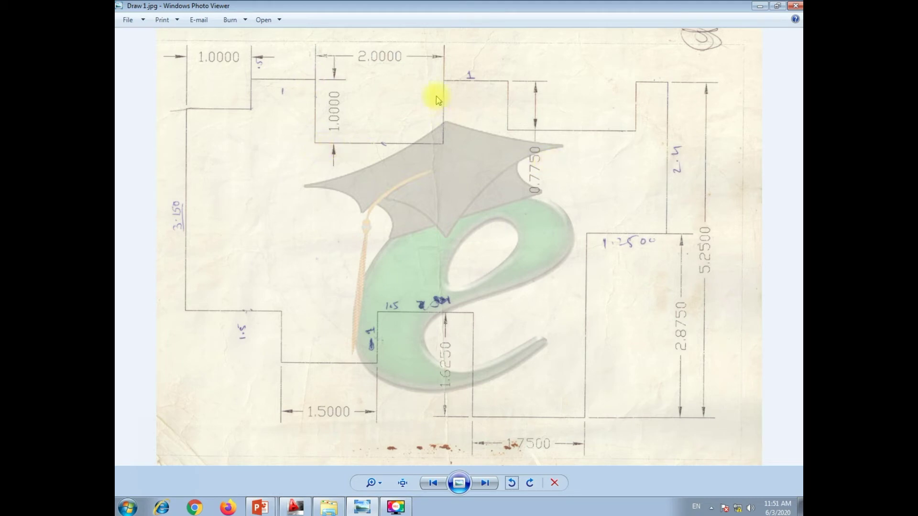
{"action": "left_click", "coordinate": [297, 506]}
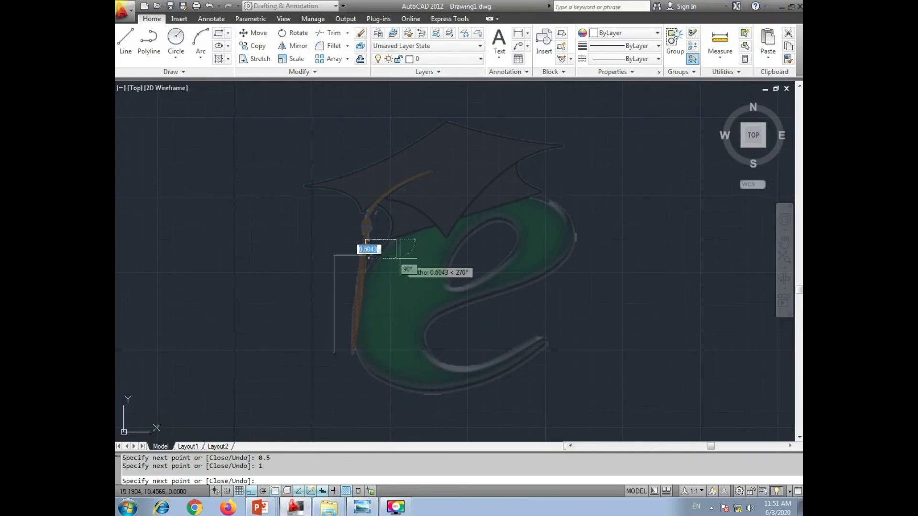
{"action": "type", "text": "1"}
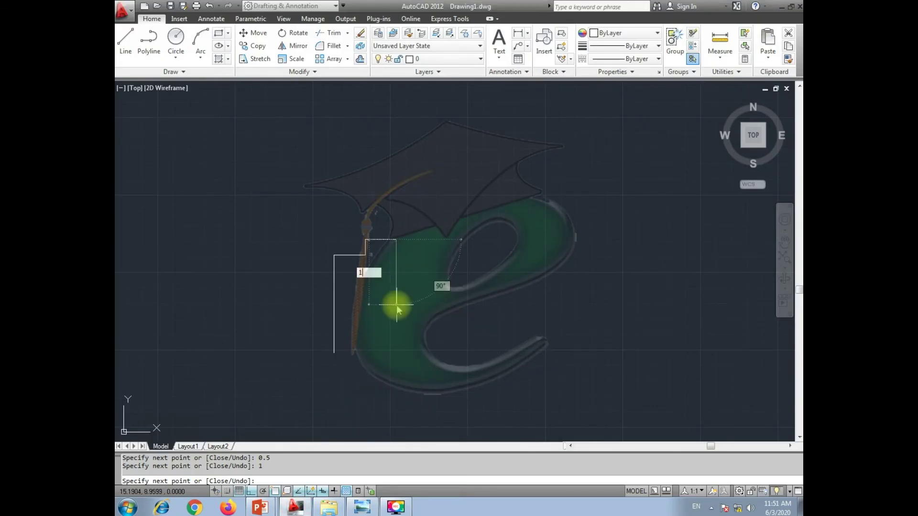
{"action": "key", "text": "Return"}
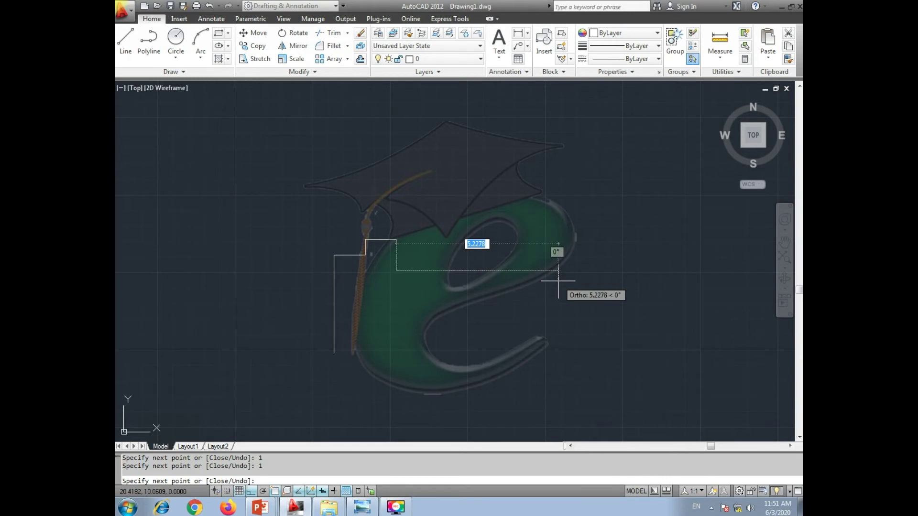
{"action": "type", "text": "2"}
{"action": "key", "text": "Return"}
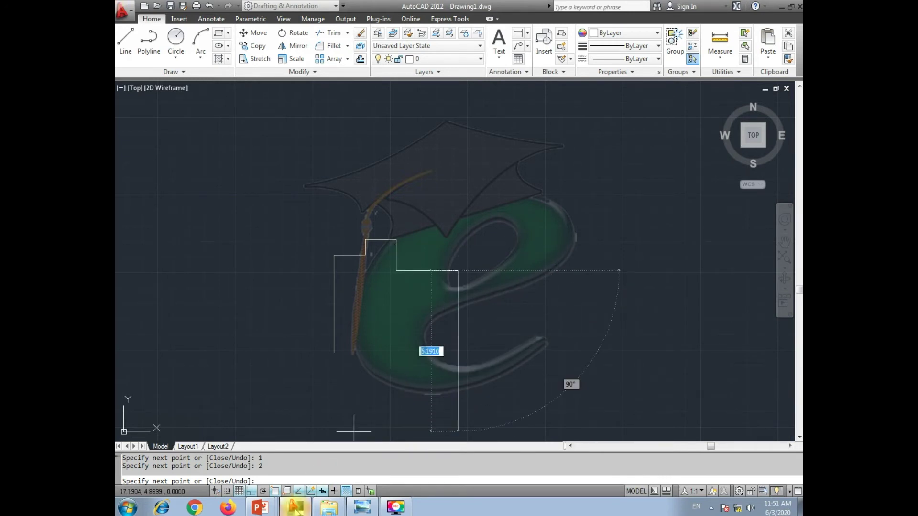
Step: Recheck Draw 1.jpg and extend the outline in AutoCAD 1 unit straight up and 1 unit to the right
{"action": "left_click", "coordinate": [362, 506]}
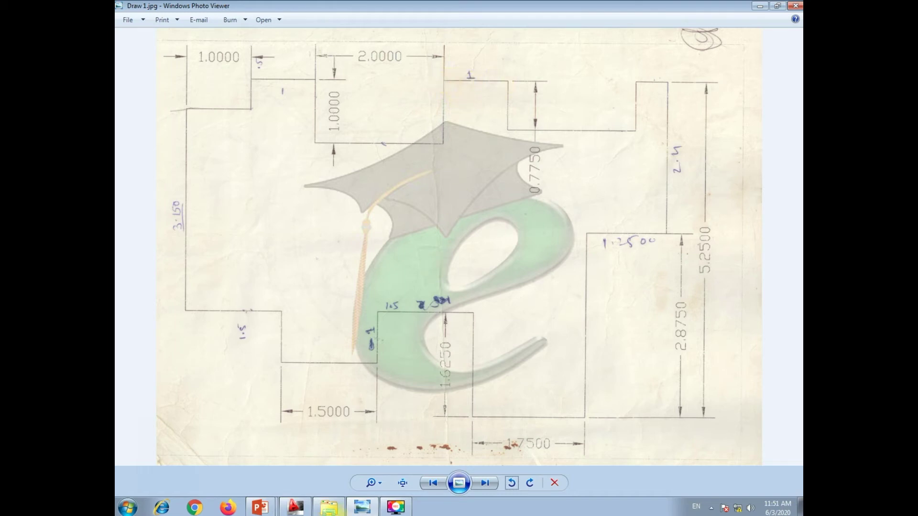
{"action": "left_click", "coordinate": [295, 507]}
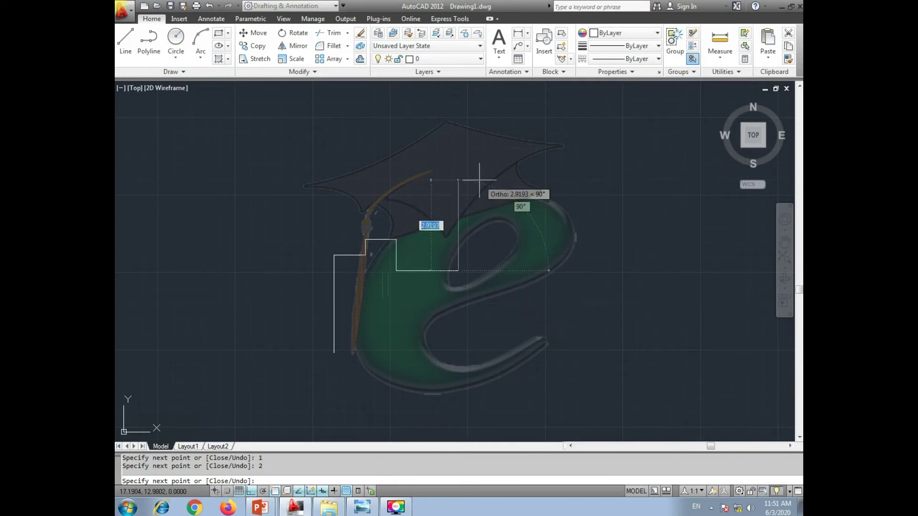
{"action": "type", "text": "1"}
{"action": "key", "text": "Return"}
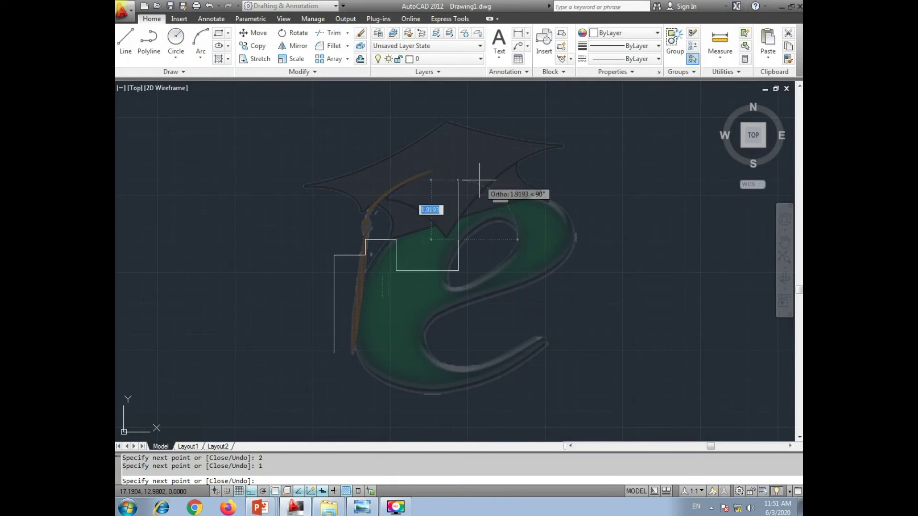
{"action": "type", "text": "1683"}
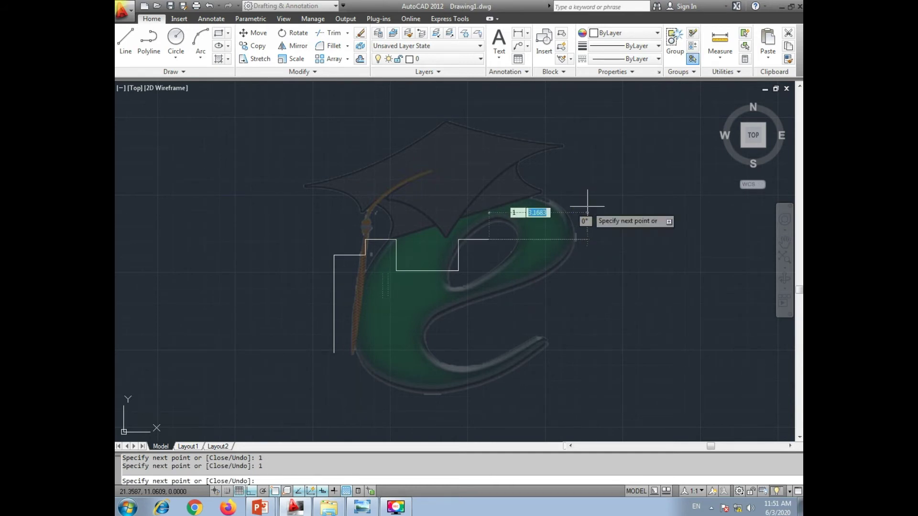
{"action": "key", "text": "Return"}
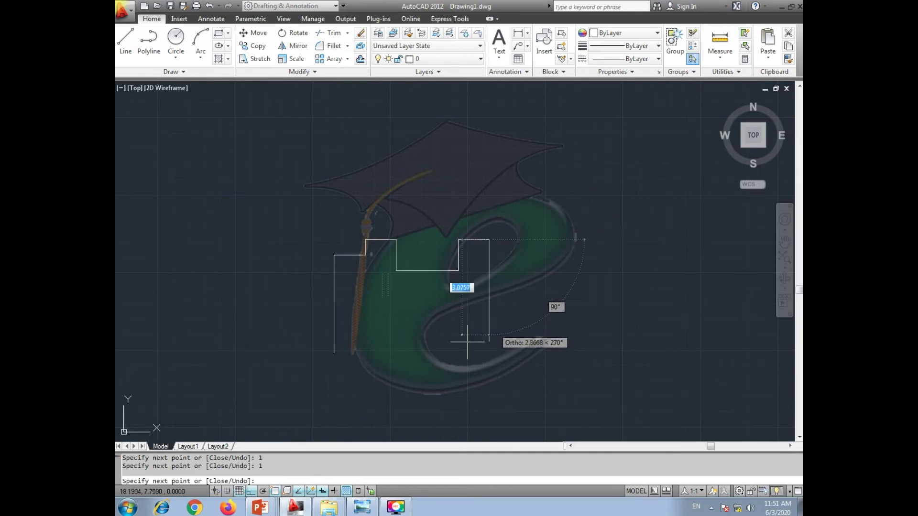
Step: Consult Draw 1.jpg and continue the outline in AutoCAD 0.7750 units straight down and 2 units to the right
{"action": "left_click", "coordinate": [361, 509]}
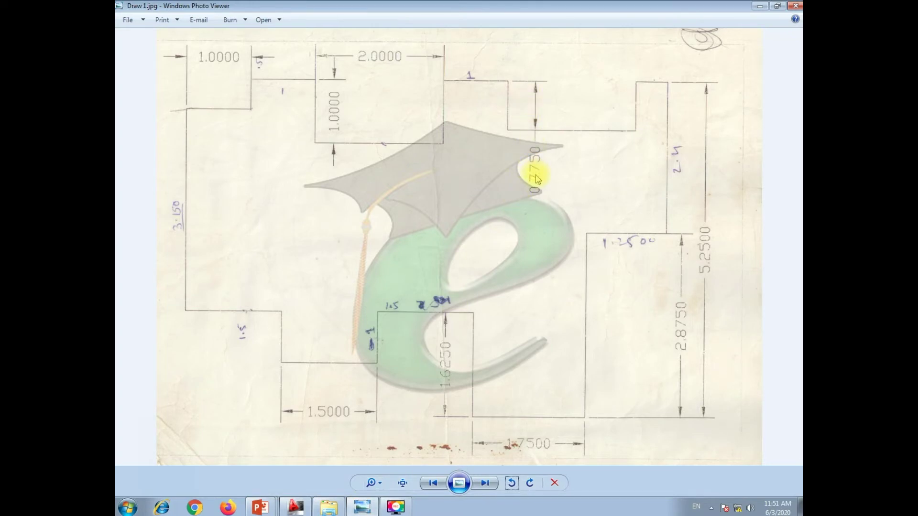
{"action": "left_click", "coordinate": [295, 508]}
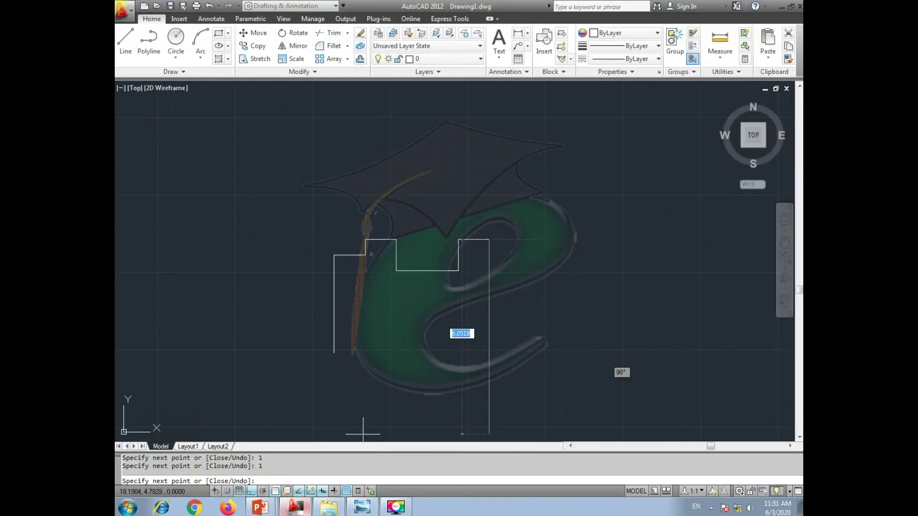
{"action": "type", "text": "0.7"}
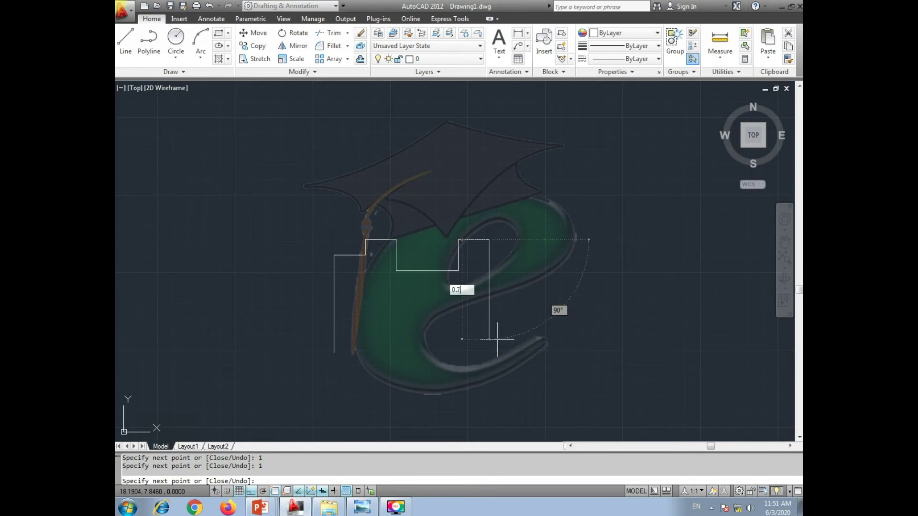
{"action": "key", "text": "Return"}
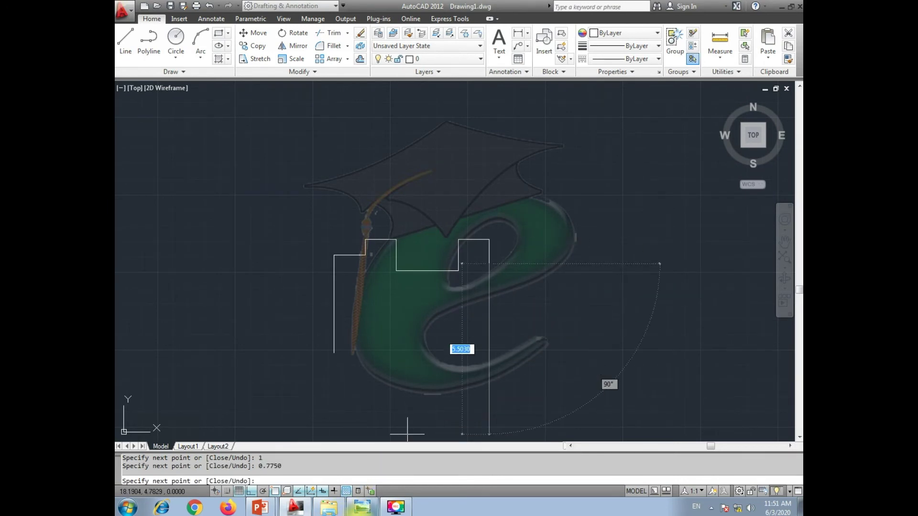
{"action": "left_click", "coordinate": [362, 508]}
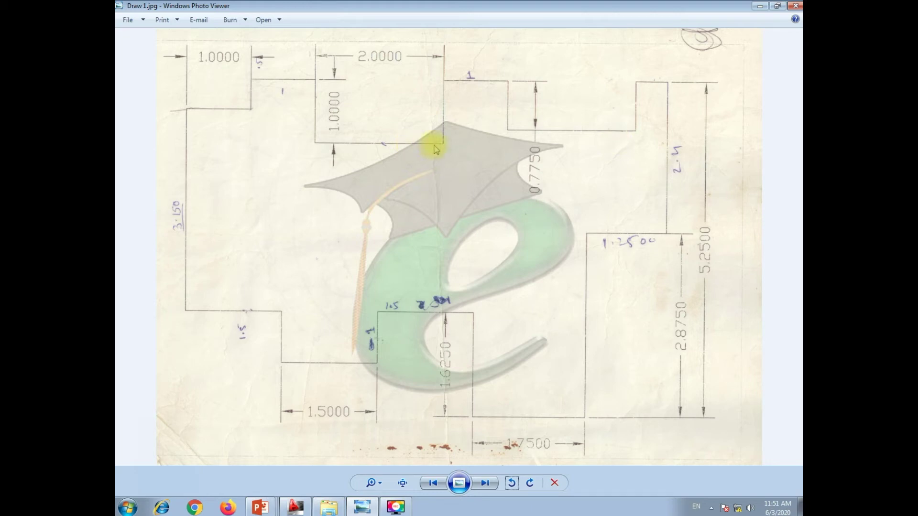
{"action": "left_click", "coordinate": [295, 508]}
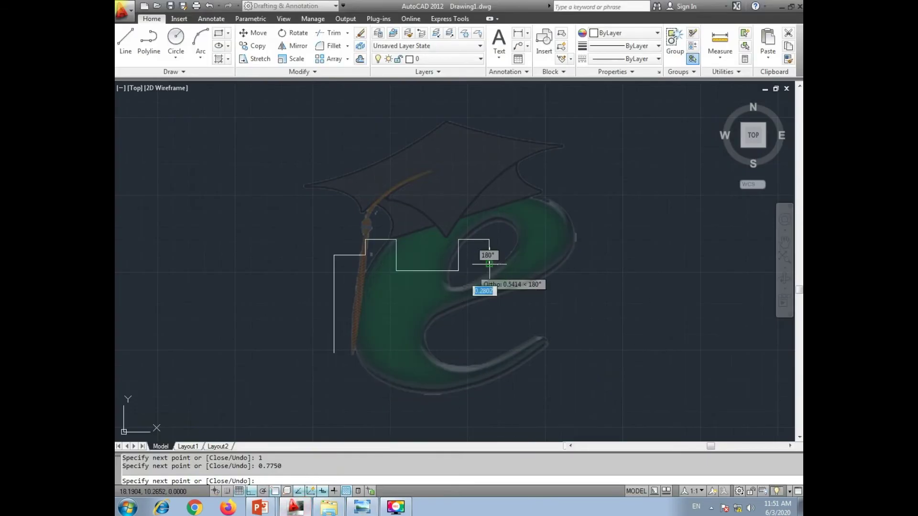
{"action": "type", "text": "2"}
{"action": "key", "text": "Return"}
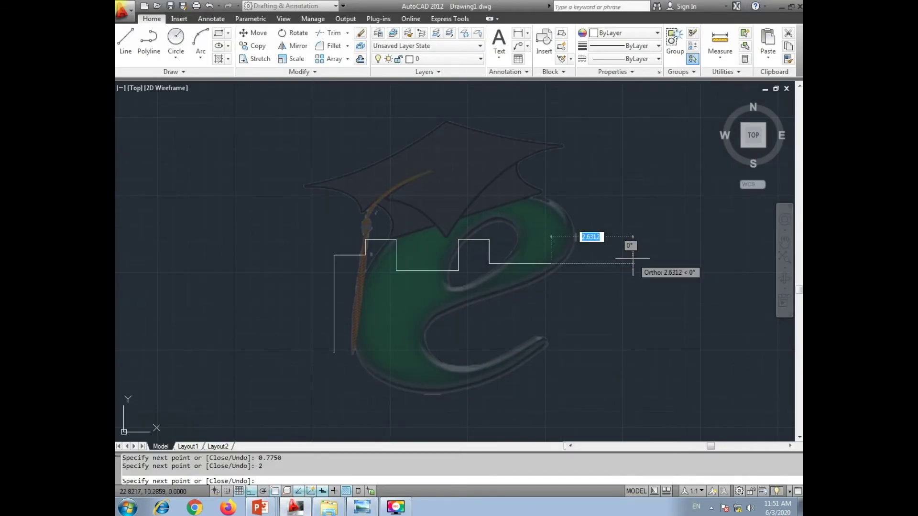
Step: Recheck Draw 1.jpg and extend the outline in AutoCAD 0.7750 units straight up and 0.5 units to the right
{"action": "left_click", "coordinate": [362, 508]}
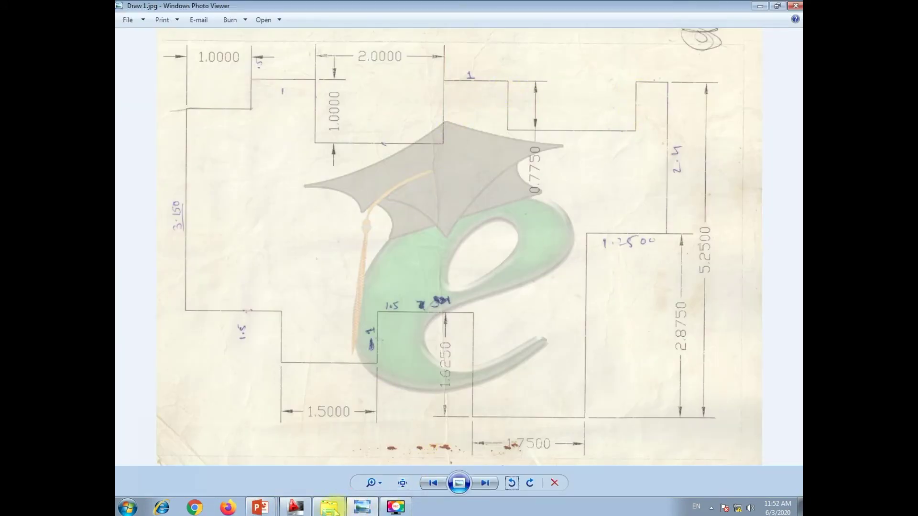
{"action": "left_click", "coordinate": [296, 508]}
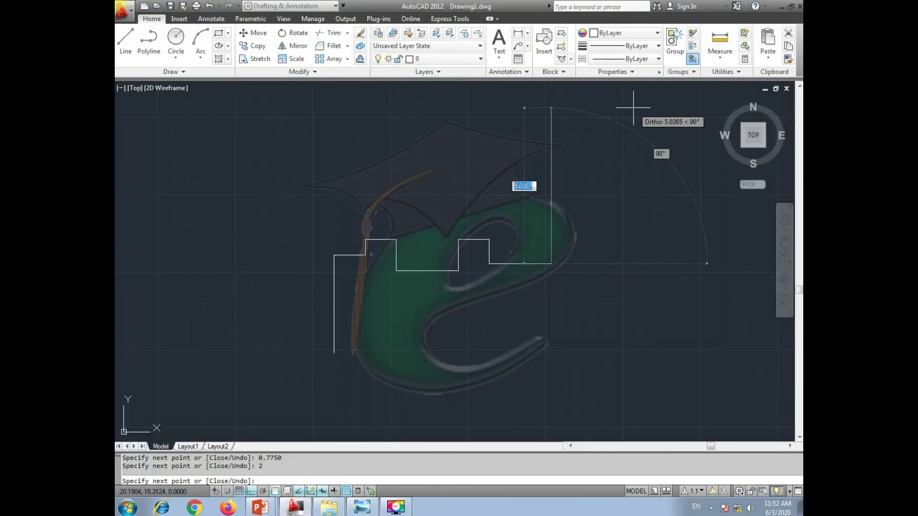
{"action": "type", "text": "0.7750"}
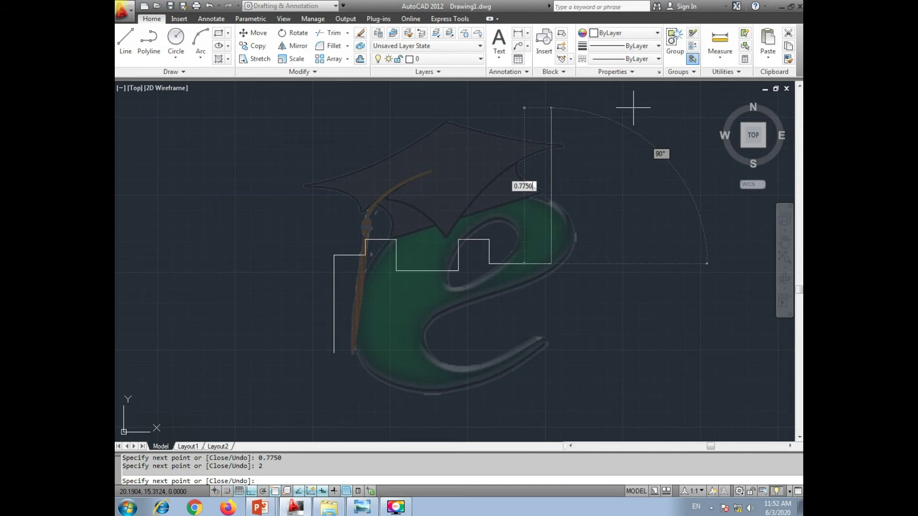
{"action": "key", "text": "Return"}
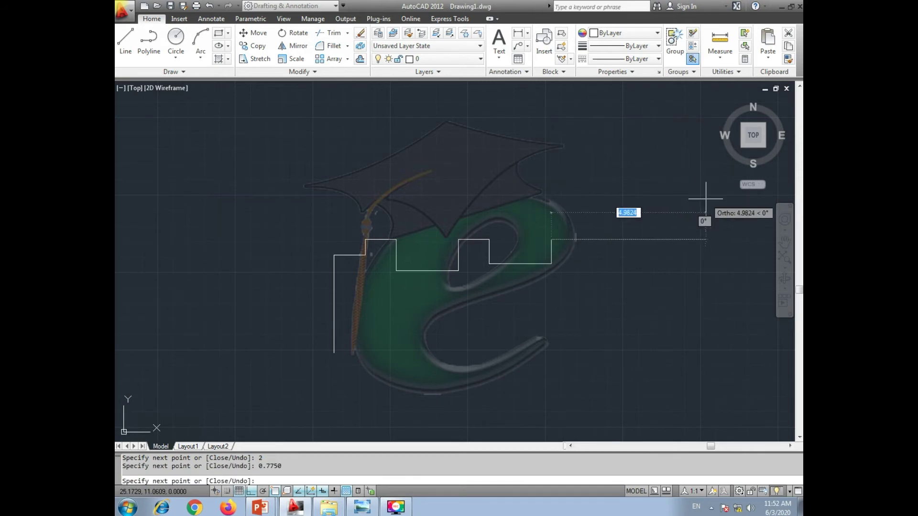
{"action": "left_click", "coordinate": [362, 508]}
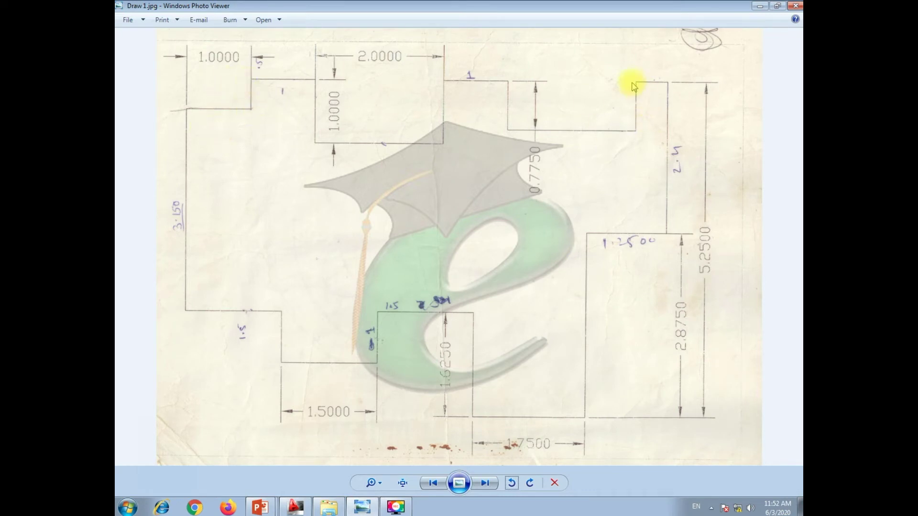
{"action": "left_click", "coordinate": [295, 508]}
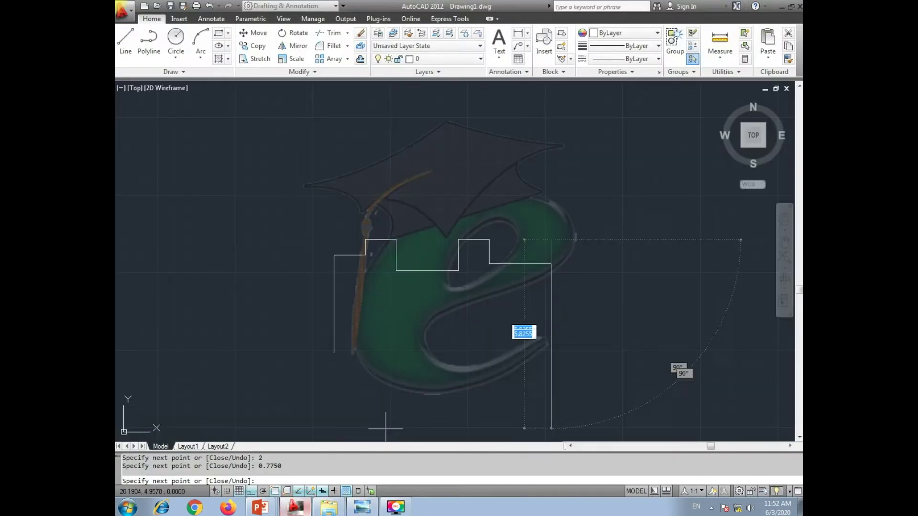
{"action": "type", "text": "0.5"}
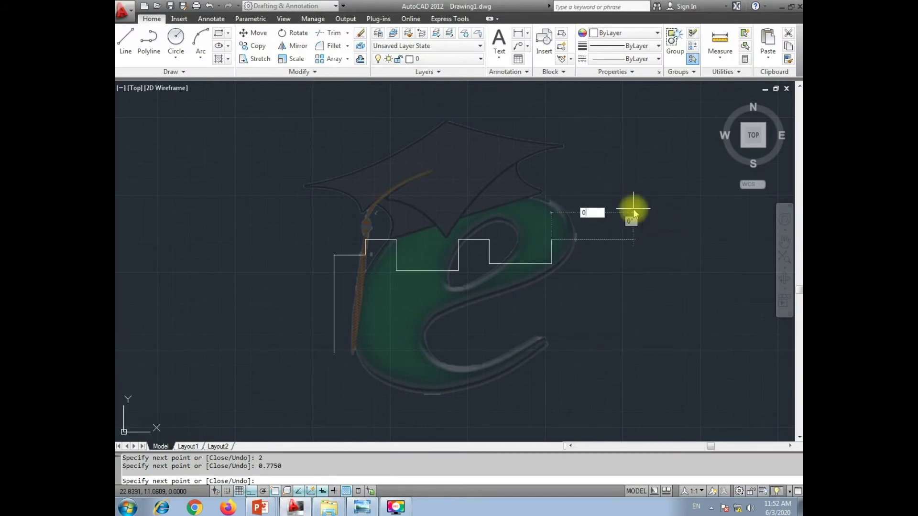
{"action": "key", "text": "Return"}
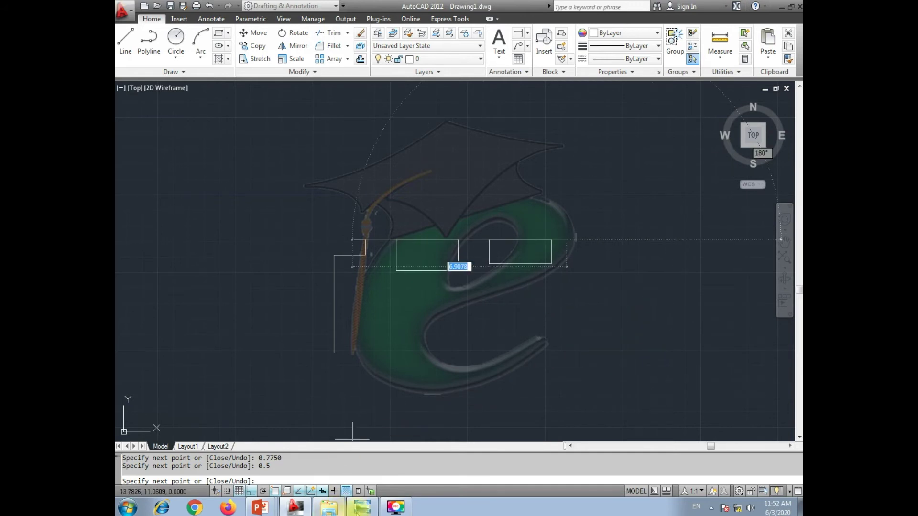
Step: Check Draw 1.jpg and draw the next AutoCAD outline segments 2.4 units straight down and 1.250 units to the left
{"action": "left_click", "coordinate": [362, 508]}
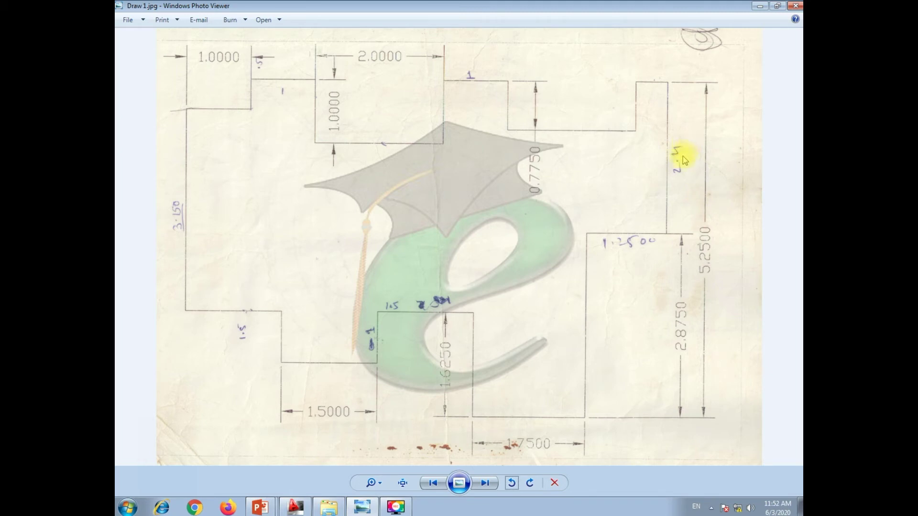
{"action": "left_click", "coordinate": [295, 507]}
{"action": "left_click", "coordinate": [566, 239]}
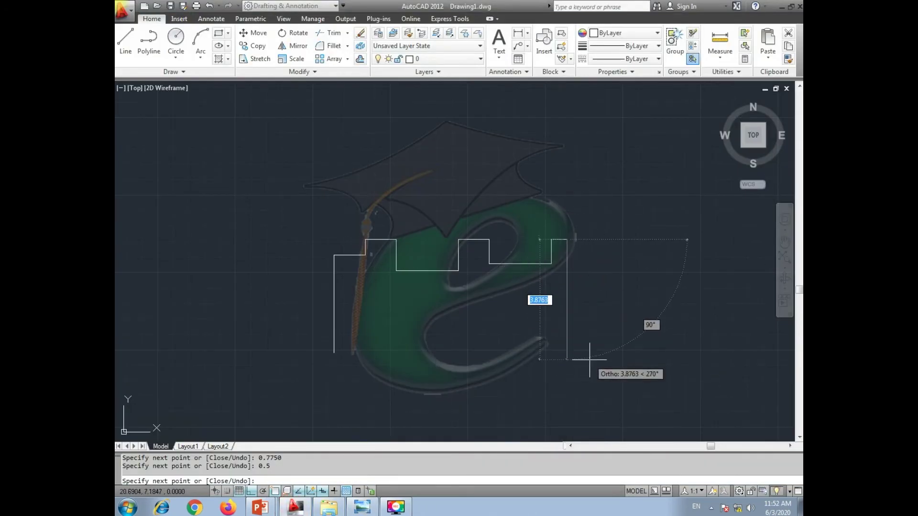
{"action": "type", "text": "2.4"}
{"action": "key", "text": "Return"}
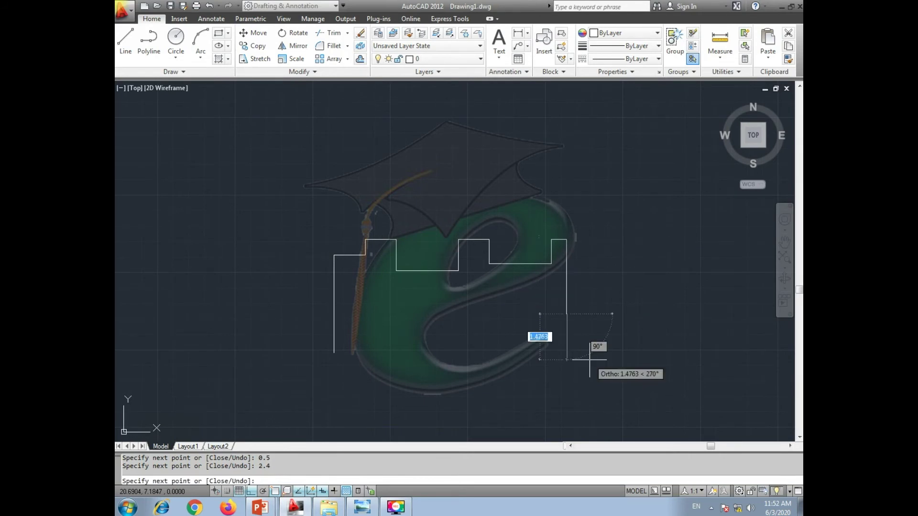
{"action": "left_click", "coordinate": [363, 507]}
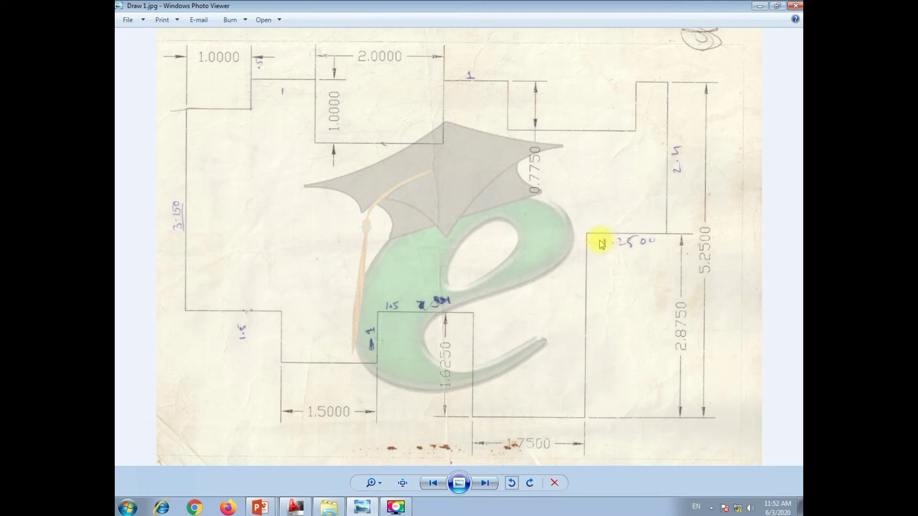
{"action": "left_click", "coordinate": [296, 508]}
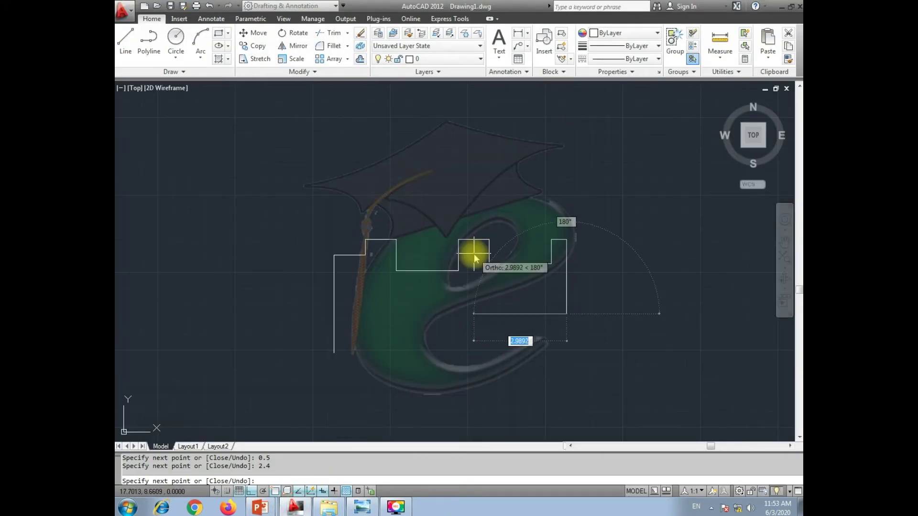
{"action": "type", "text": "1.250"}
{"action": "key", "text": "Return"}
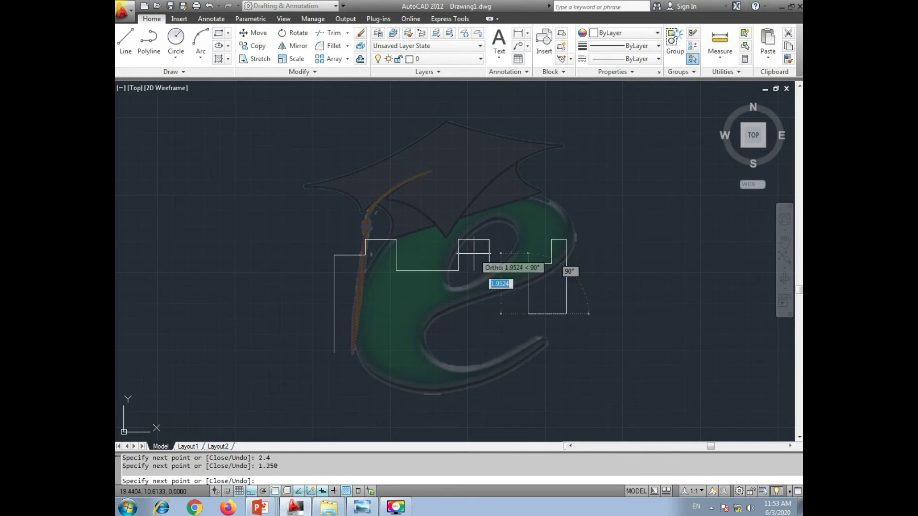
Step: Consult Draw 1.jpg and continue the outline in AutoCAD 2.8750 units straight down and 1.75 units to the left
{"action": "middle_click_drag", "start_coordinate": [555, 361], "coordinate": [554, 311]}
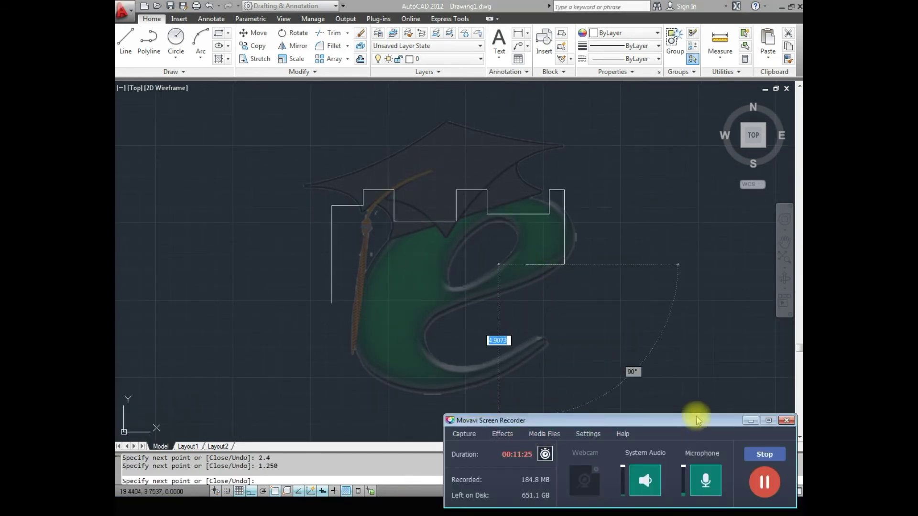
{"action": "left_click", "coordinate": [758, 421]}
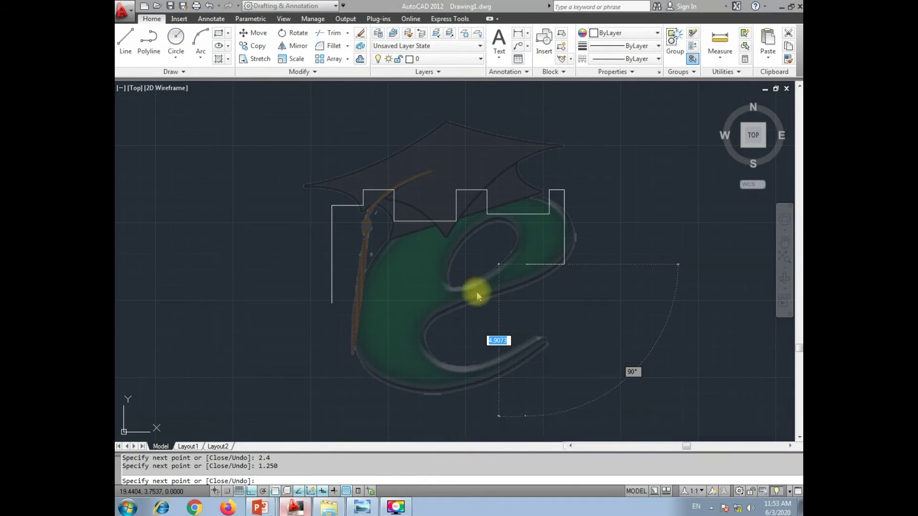
{"action": "key", "text": "alt+Tab"}
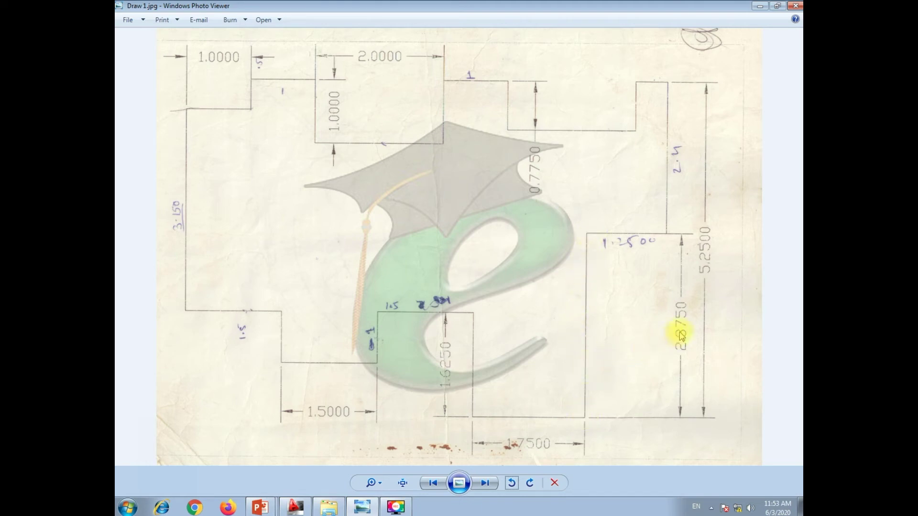
{"action": "left_click", "coordinate": [295, 508]}
{"action": "type", "text": "2.8750"}
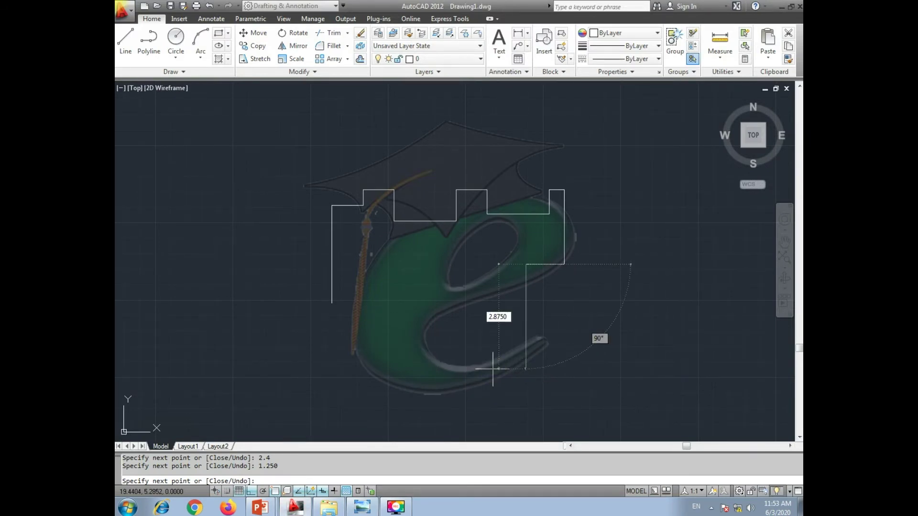
{"action": "key", "text": "Return"}
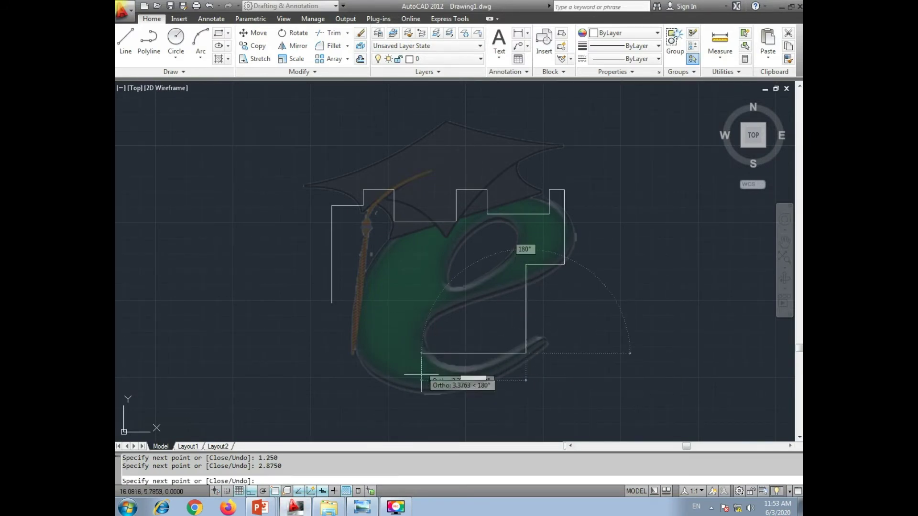
{"action": "left_click", "coordinate": [361, 507]}
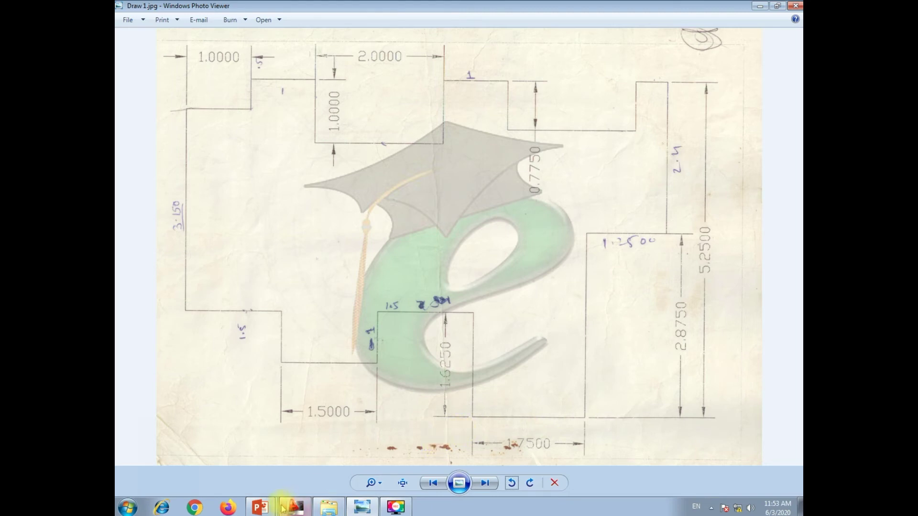
{"action": "left_click", "coordinate": [295, 507]}
{"action": "type", "text": "1.75"}
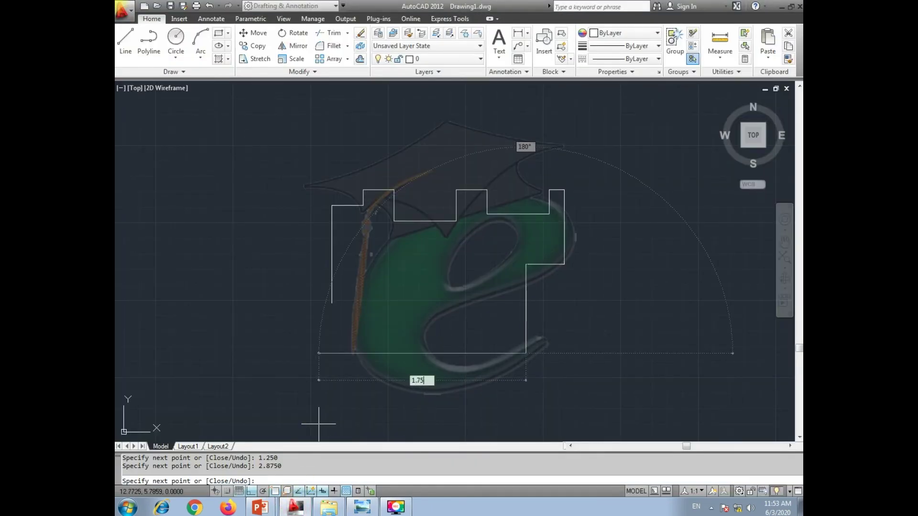
{"action": "key", "text": "Return"}
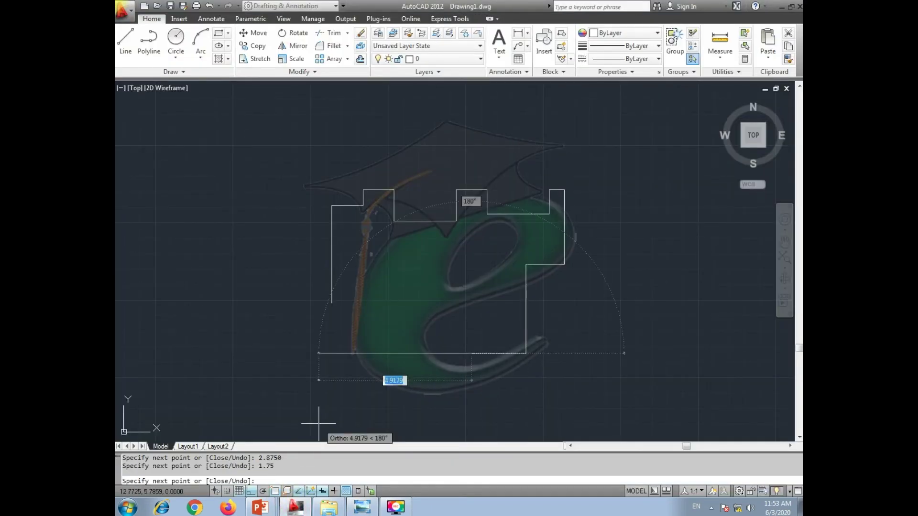
Step: Check Draw 1.jpg and add a 1.6250-unit segment straight up to the outline in AutoCAD
{"action": "left_click", "coordinate": [371, 508]}
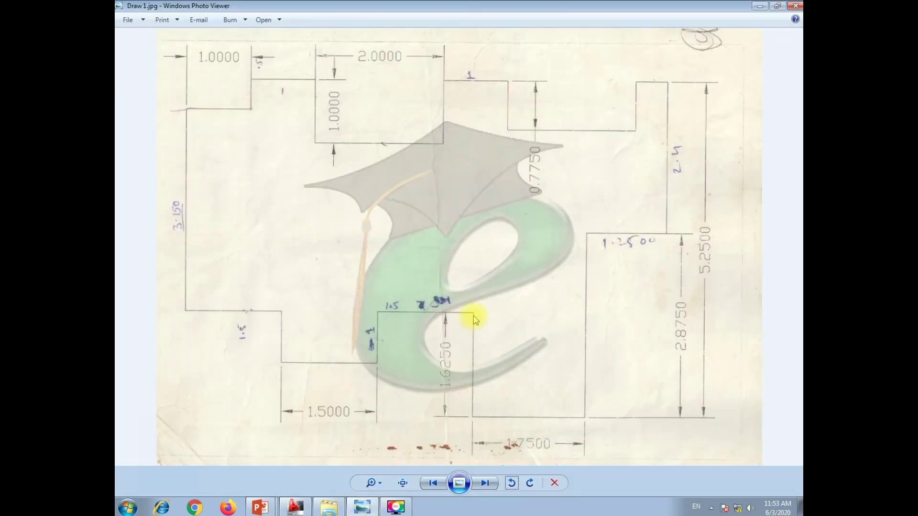
{"action": "left_click", "coordinate": [296, 508]}
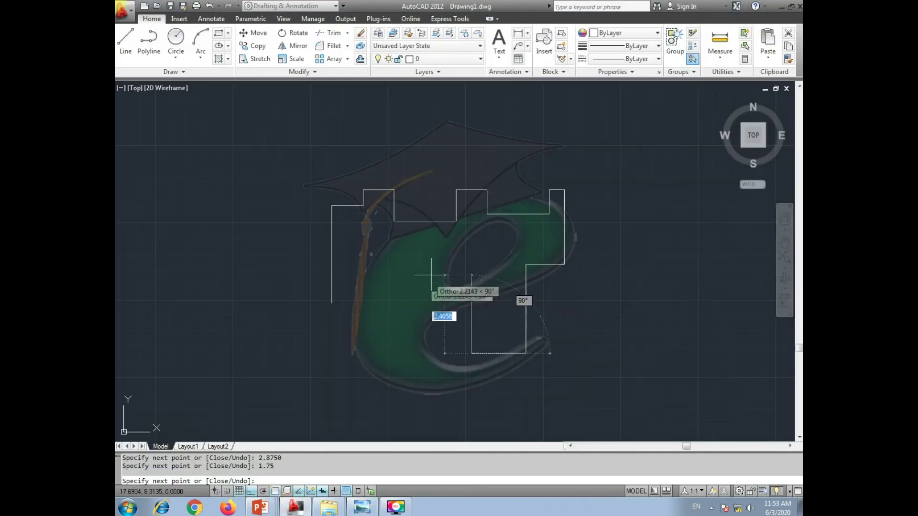
{"action": "type", "text": "1.6250"}
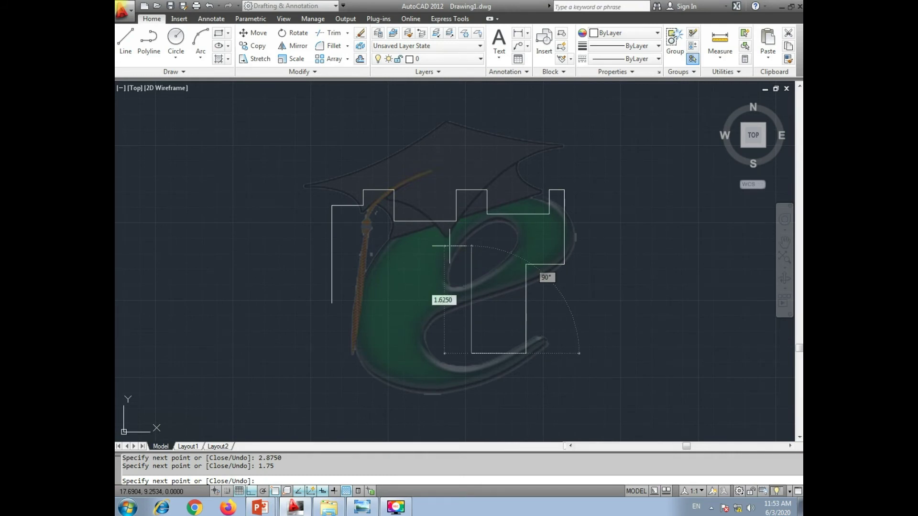
{"action": "key", "text": "Return"}
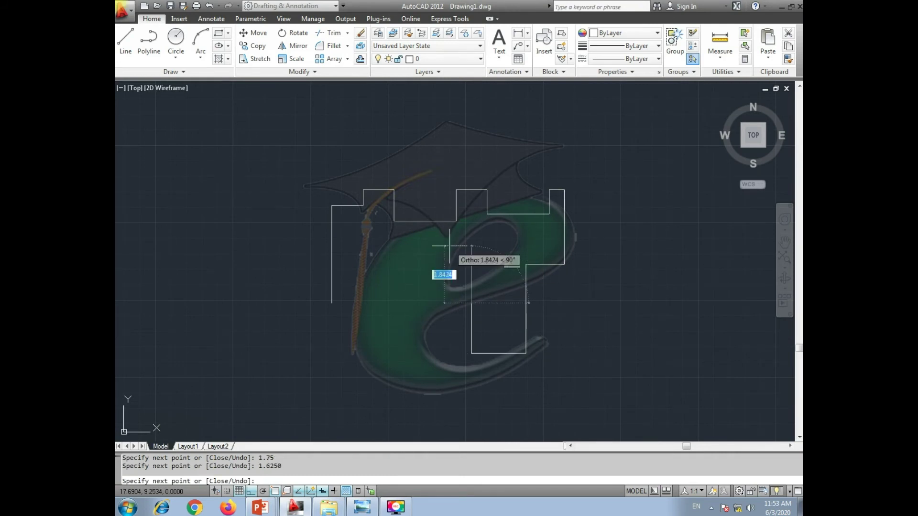
Step: Check Draw 1.jpg and extend the outline in AutoCAD 1.5 units to the left
{"action": "left_click", "coordinate": [362, 508]}
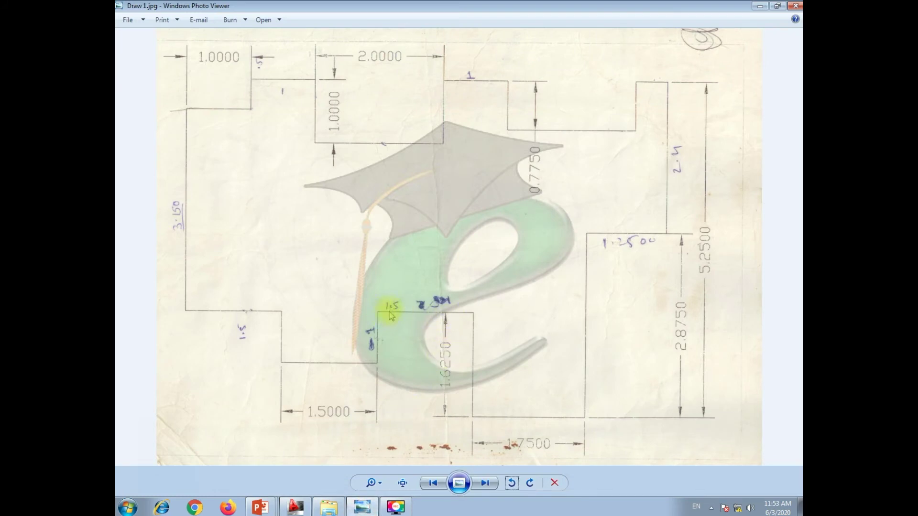
{"action": "left_click", "coordinate": [295, 508]}
{"action": "type", "text": "1."}
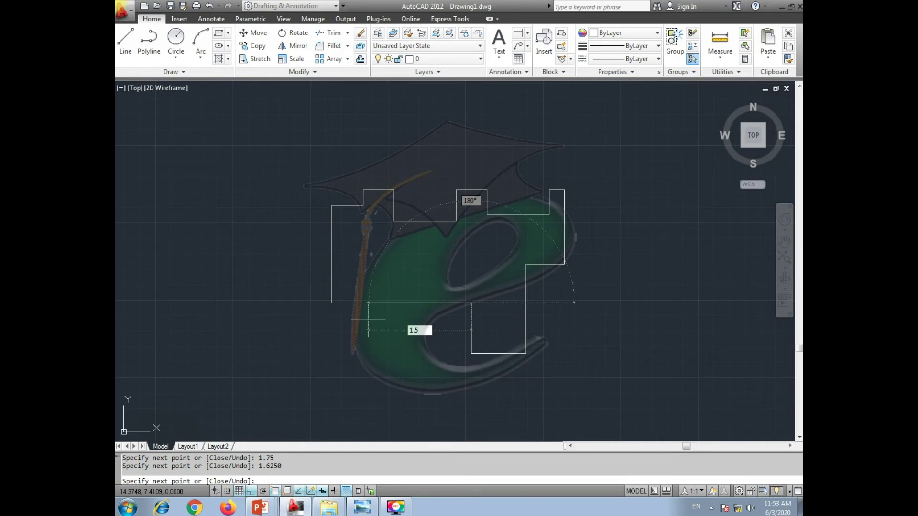
{"action": "type", "text": "5"}
{"action": "key", "text": "Return"}
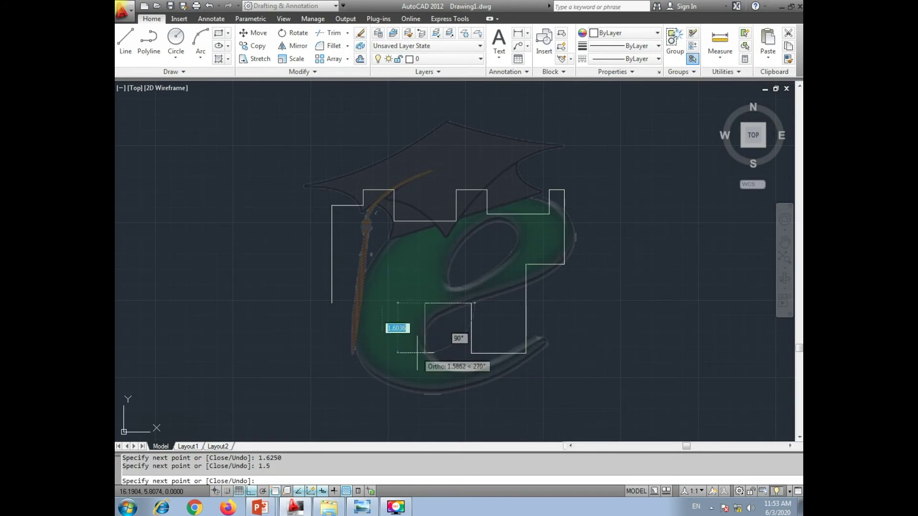
Step: Consult Draw 1.jpg and continue the outline in AutoCAD 1 unit straight down and 1.5 units to the left
{"action": "left_click", "coordinate": [366, 512]}
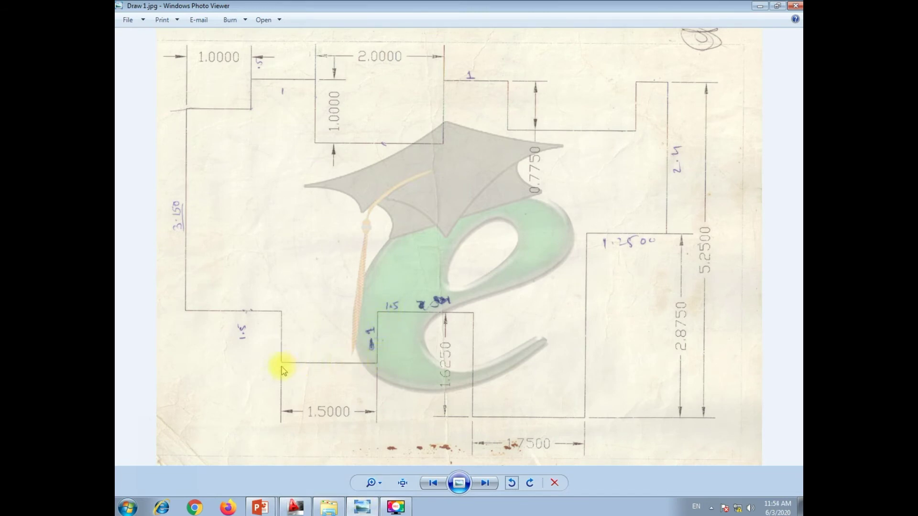
{"action": "left_click", "coordinate": [296, 507]}
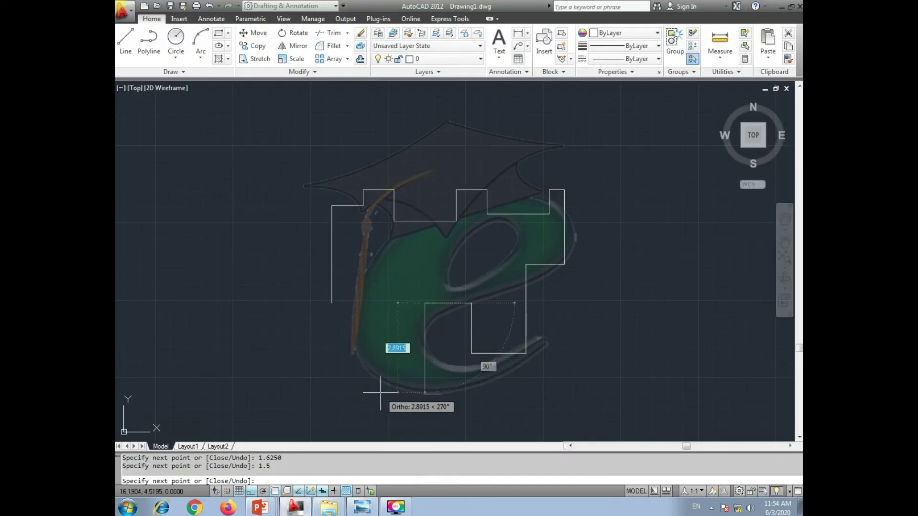
{"action": "type", "text": "1"}
{"action": "key", "text": "Return"}
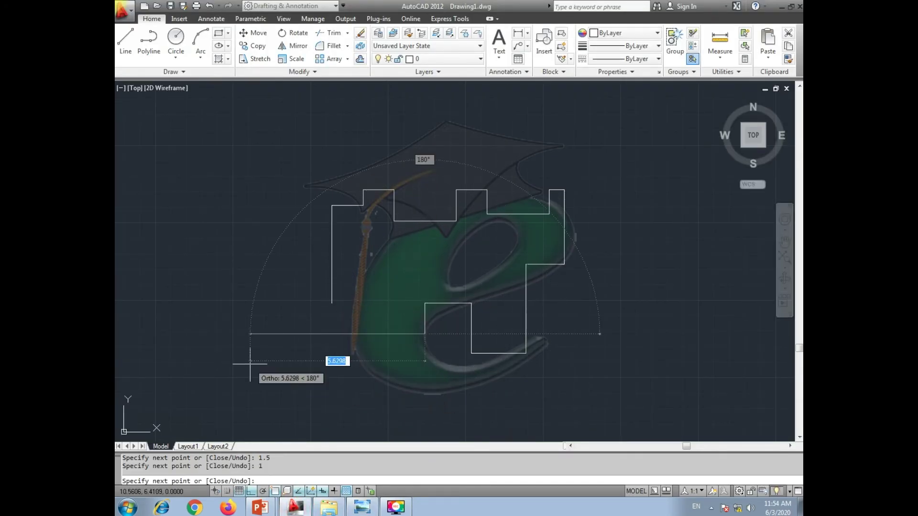
{"action": "type", "text": "1.5"}
{"action": "key", "text": "Return"}
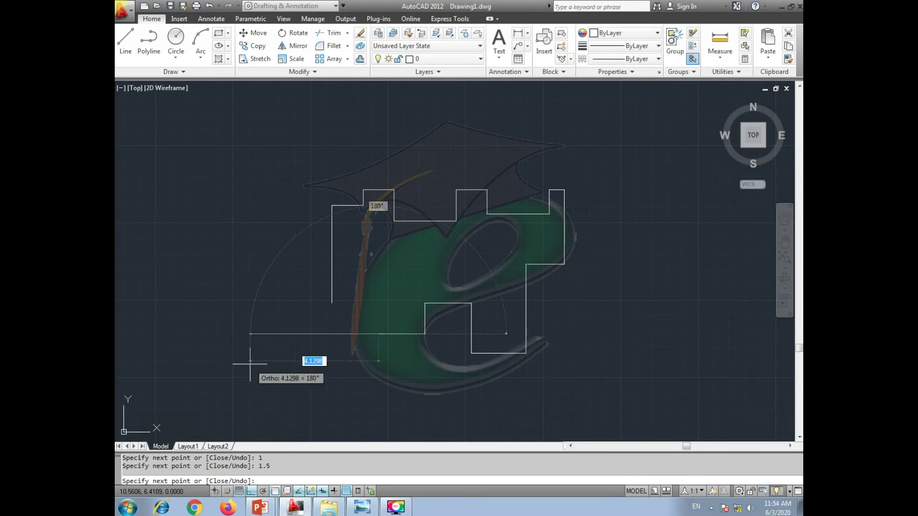
Step: Extend the outline 1 unit straight up and close it leftward at its starting corner
{"action": "type", "text": "1"}
{"action": "key", "text": "Return"}
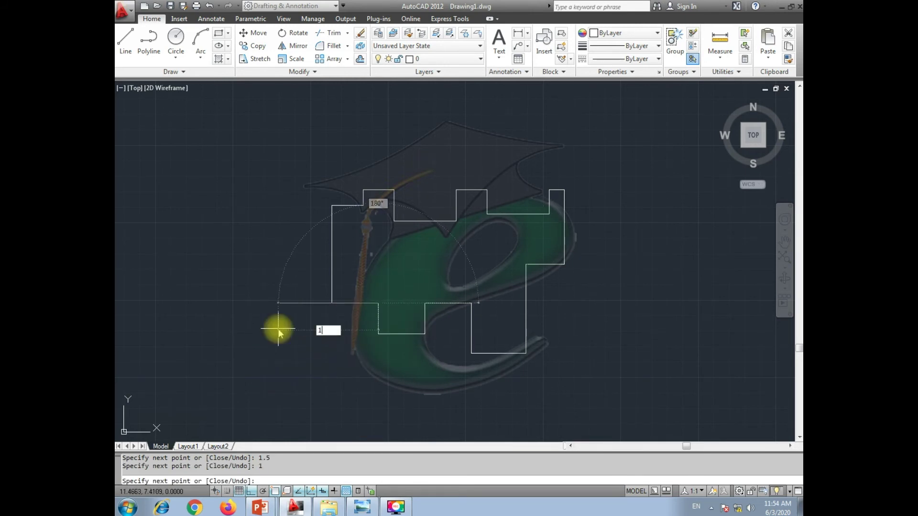
{"action": "type", "text": "c"}
{"action": "key", "text": "Return"}
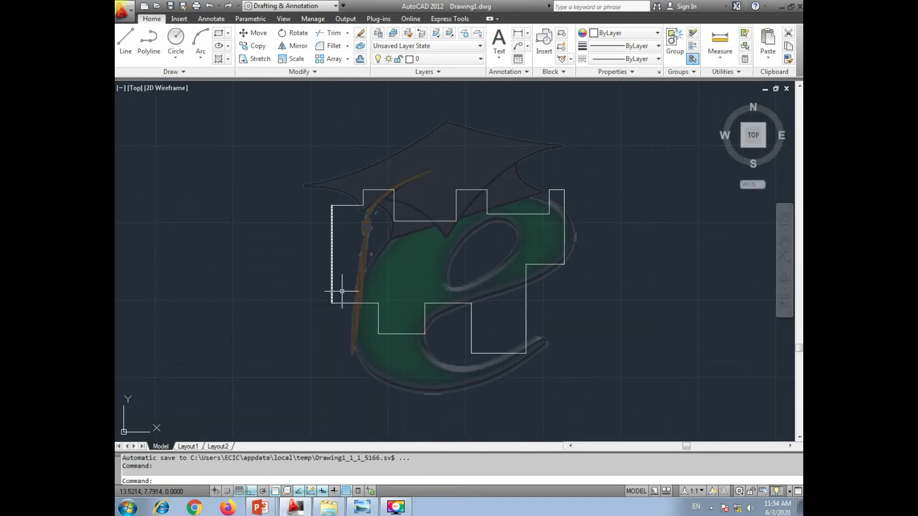
Step: Inspect the closed outline in AutoCAD and compare its shape and dimension layout with Draw 1.jpg
{"action": "scroll", "coordinate": [318, 283], "scroll_direction": "up", "scroll_amount": 2}
{"action": "scroll", "coordinate": [325, 294], "scroll_direction": "up", "scroll_amount": 4}
{"action": "scroll", "coordinate": [350, 283], "scroll_direction": "down", "scroll_amount": 4}
{"action": "middle_click_drag", "start_coordinate": [442, 248], "coordinate": [322, 281]}
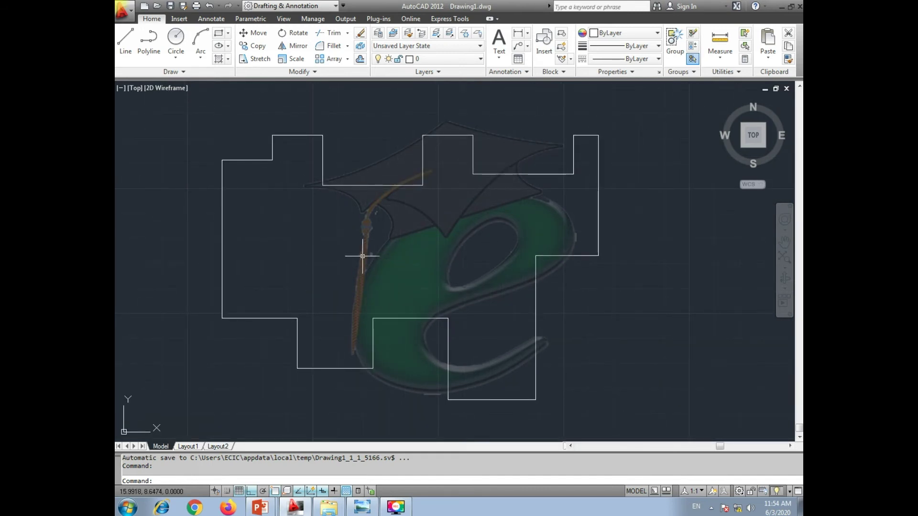
{"action": "middle_click_drag", "start_coordinate": [397, 231], "coordinate": [443, 232]}
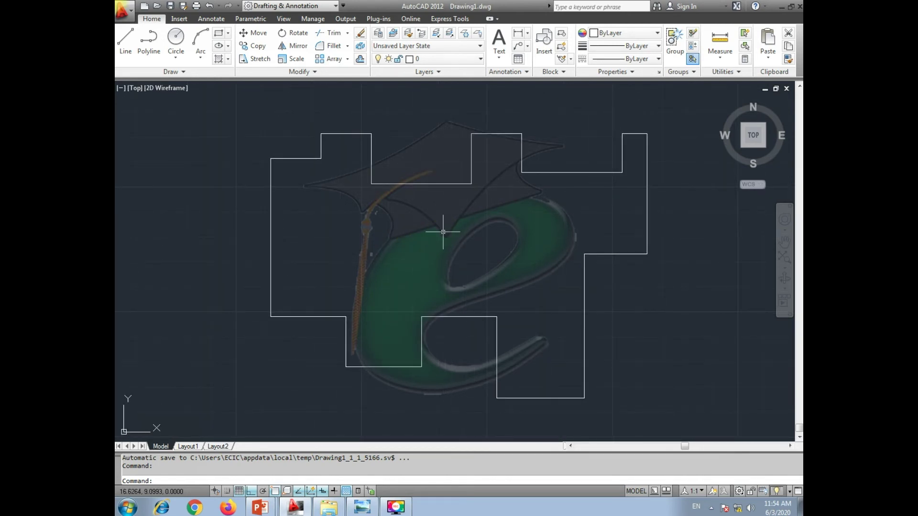
{"action": "left_click", "coordinate": [362, 506]}
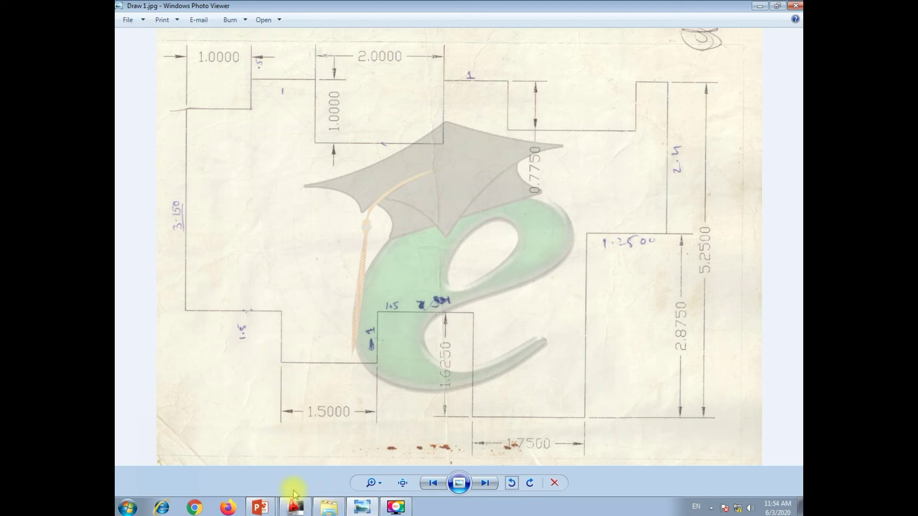
{"action": "left_click", "coordinate": [295, 507]}
{"action": "middle_click_drag", "start_coordinate": [328, 248], "coordinate": [352, 263]}
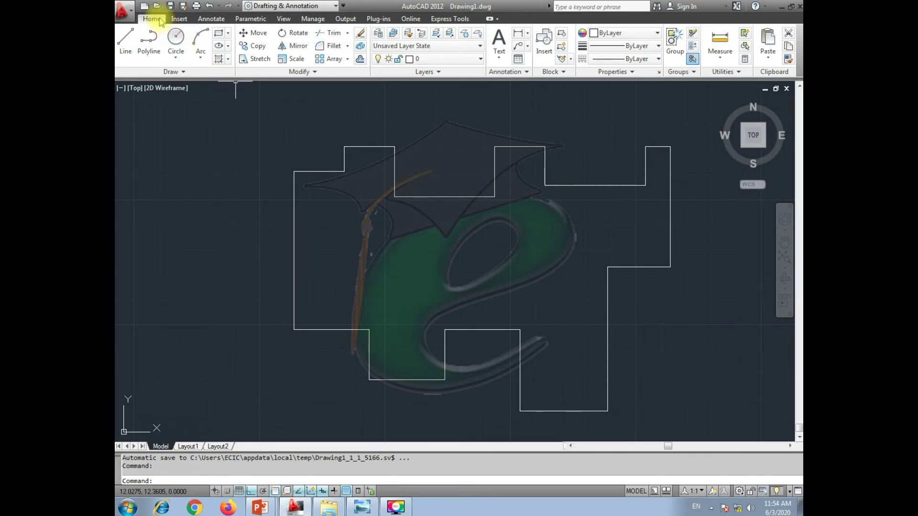
Step: Add a vertical linear dimension to the outline's far-left edge, placing it outside to the left
{"action": "left_click", "coordinate": [529, 35]}
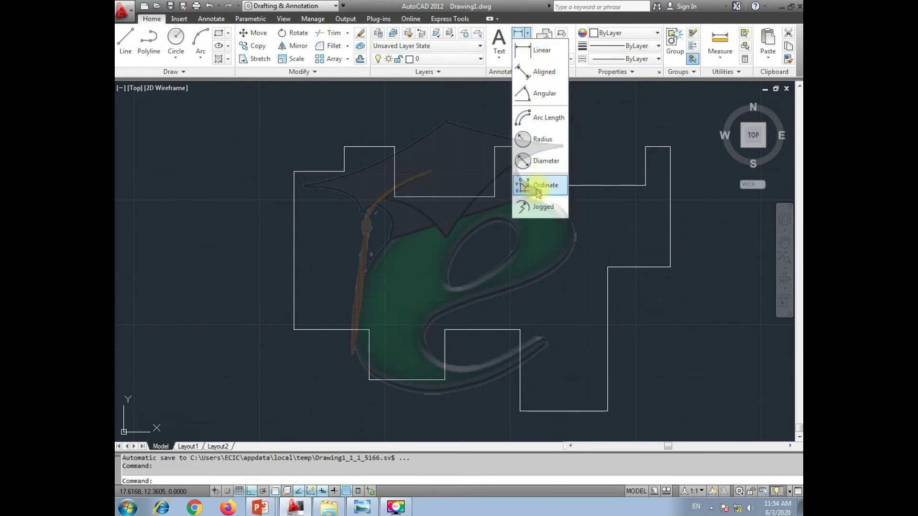
{"action": "left_click", "coordinate": [544, 59]}
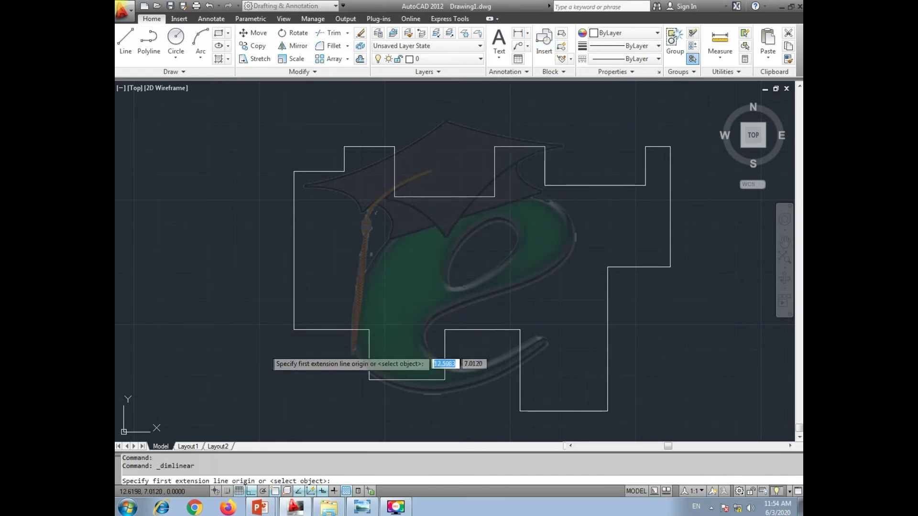
{"action": "left_click", "coordinate": [294, 329]}
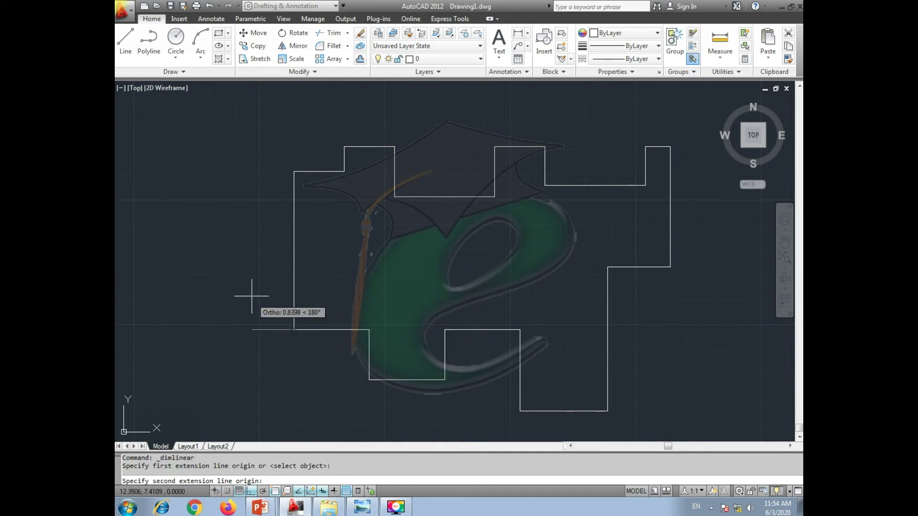
{"action": "left_click", "coordinate": [293, 171]}
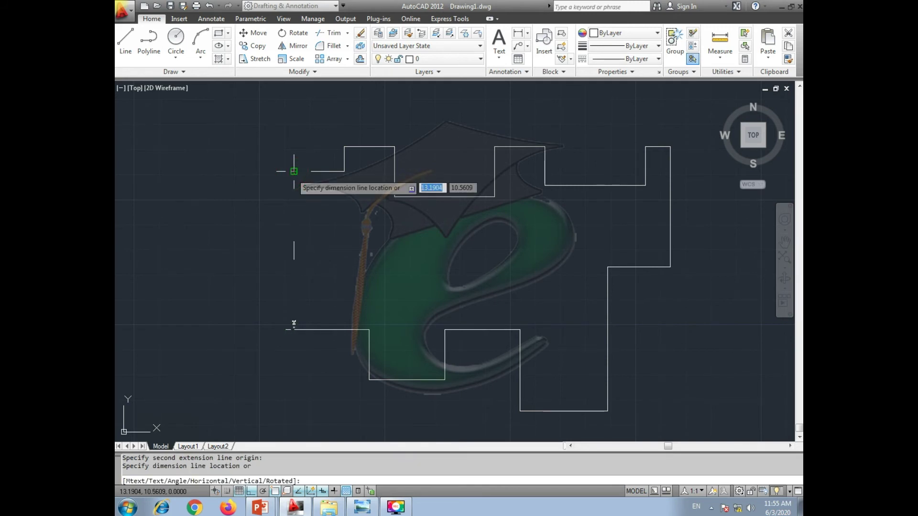
{"action": "left_click", "coordinate": [255, 178]}
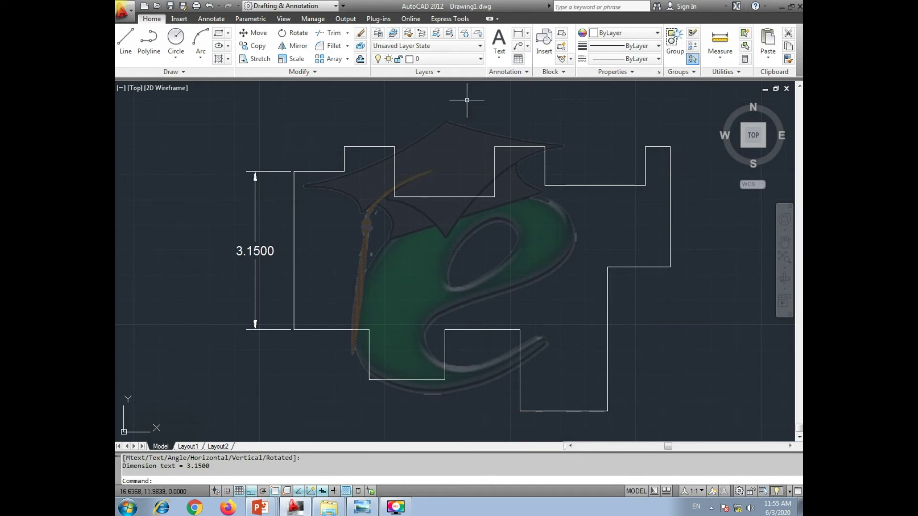
Step: Add a horizontal linear dimension to the short upper-left edge with the DLI command, placing it above the outline
{"action": "left_click", "coordinate": [528, 33]}
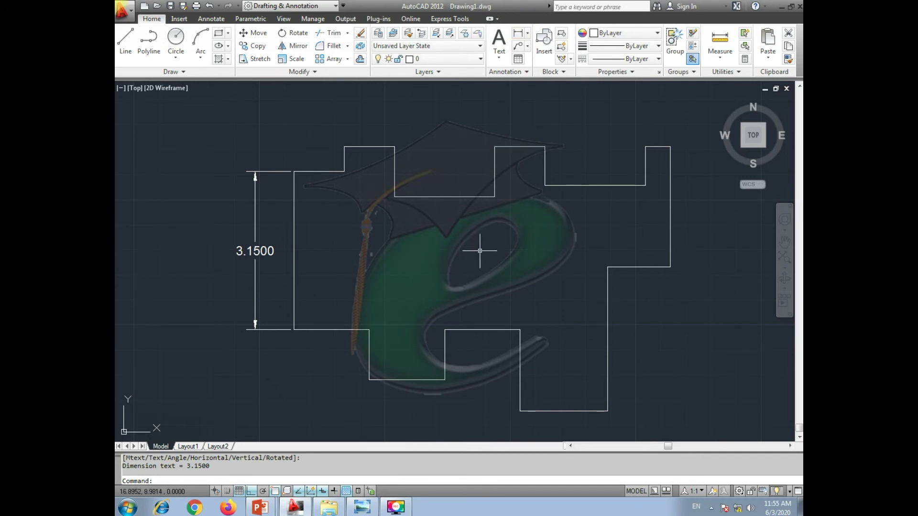
{"action": "type", "text": "DLI"}
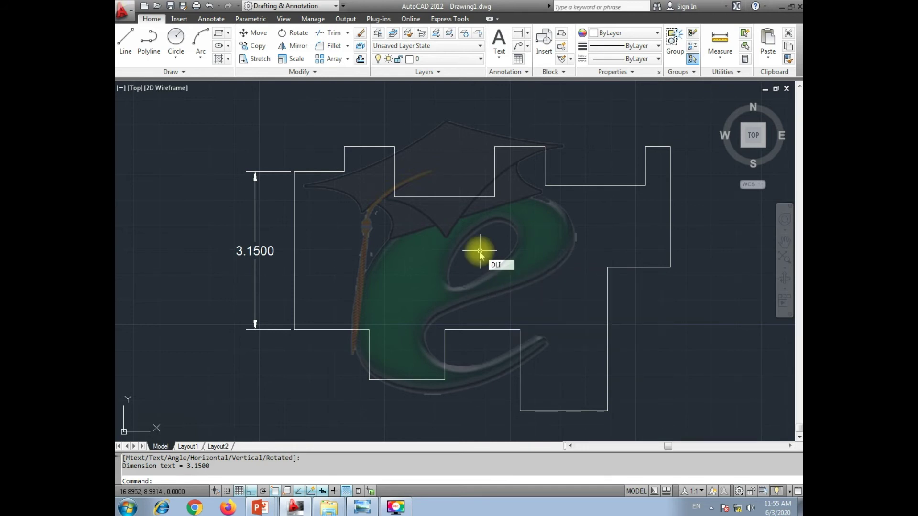
{"action": "key", "text": "Return"}
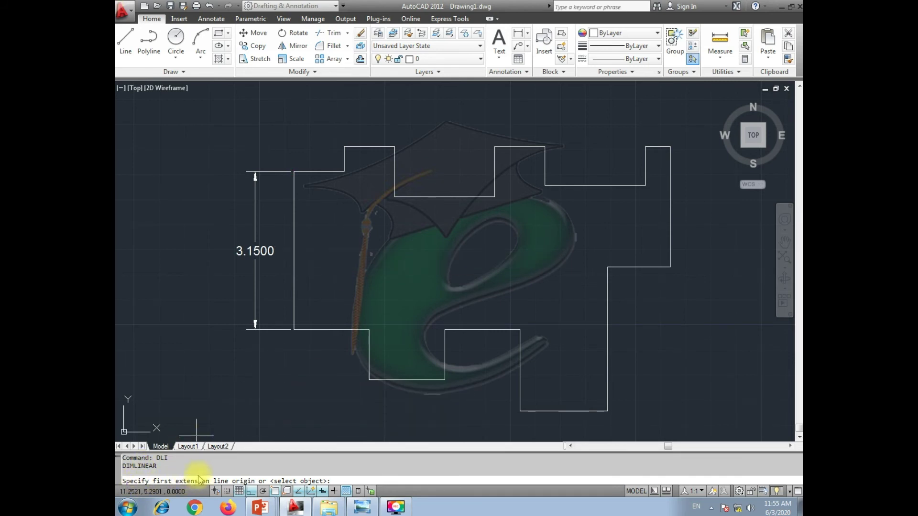
{"action": "left_click", "coordinate": [293, 171]}
{"action": "left_click", "coordinate": [344, 172]}
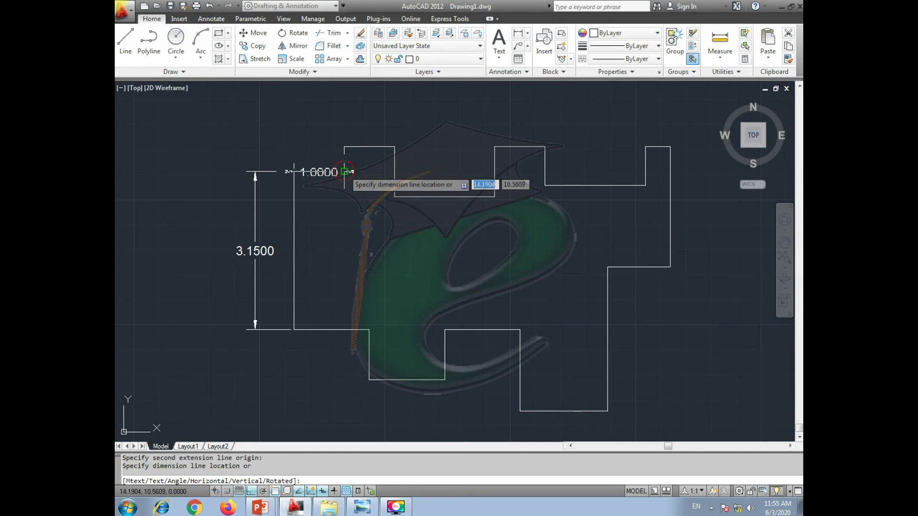
{"action": "left_click", "coordinate": [353, 129]}
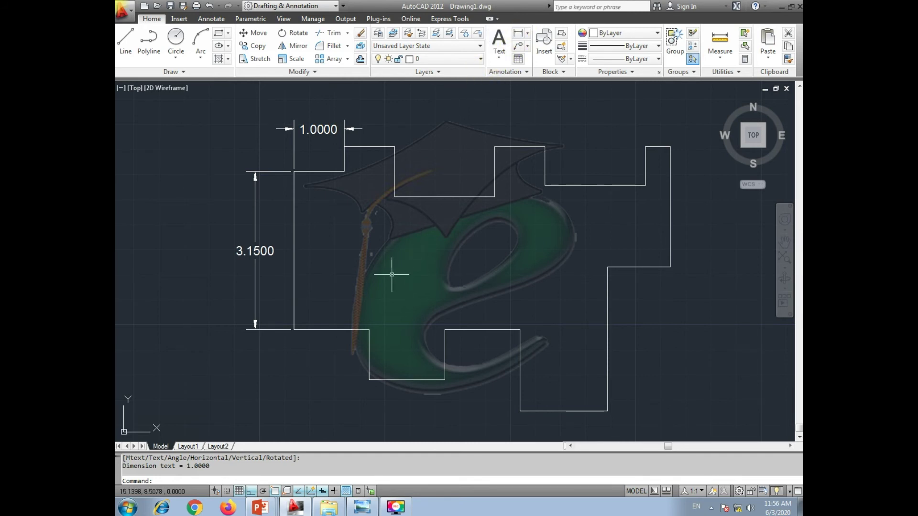
Step: Add a horizontal linear dimension to the top edge of the first raised section, placing it above the outline
{"action": "key", "text": "Return"}
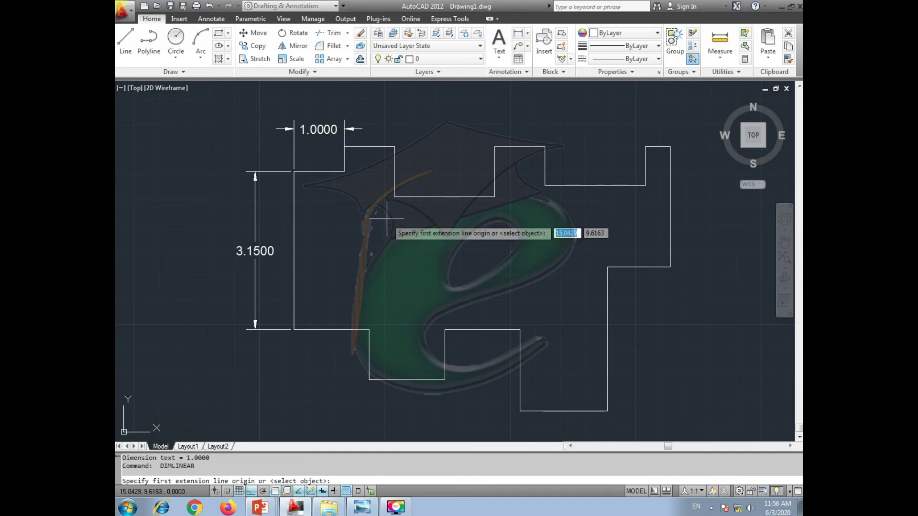
{"action": "left_click", "coordinate": [345, 146]}
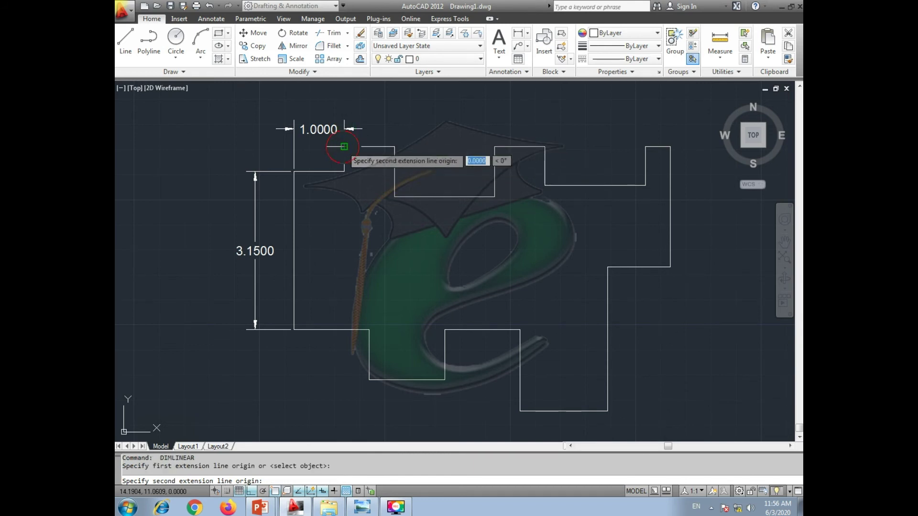
{"action": "left_click", "coordinate": [394, 147]}
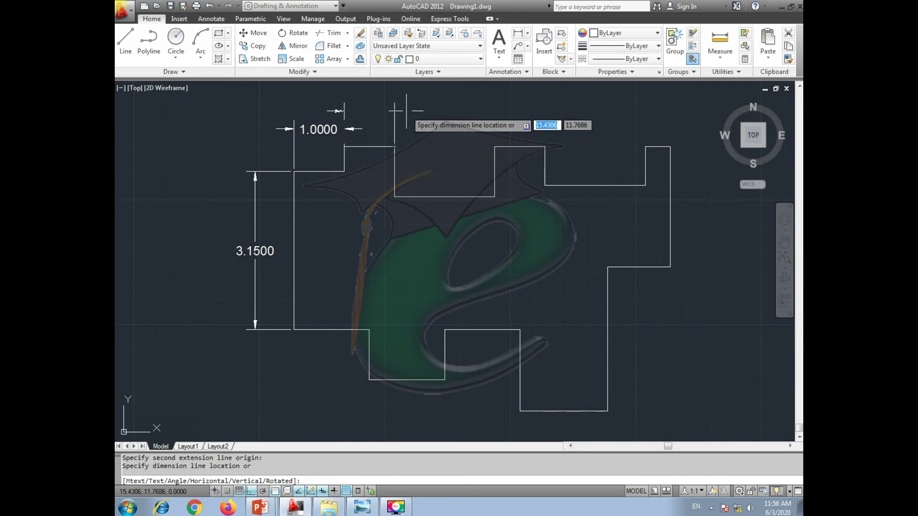
{"action": "left_click", "coordinate": [410, 112]}
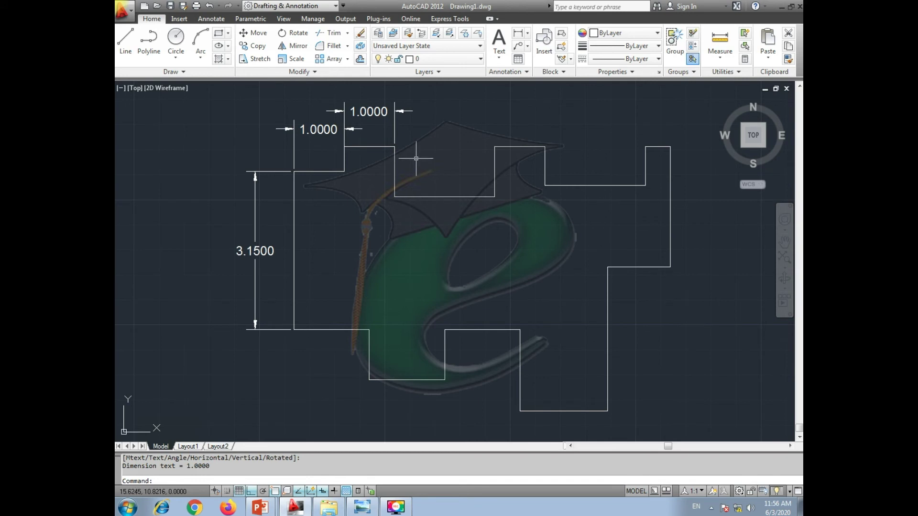
Step: Add a vertical linear dimension to the left side of the wide upper notch, placing it inside the notch
{"action": "key", "text": "Return"}
{"action": "left_click", "coordinate": [394, 147]}
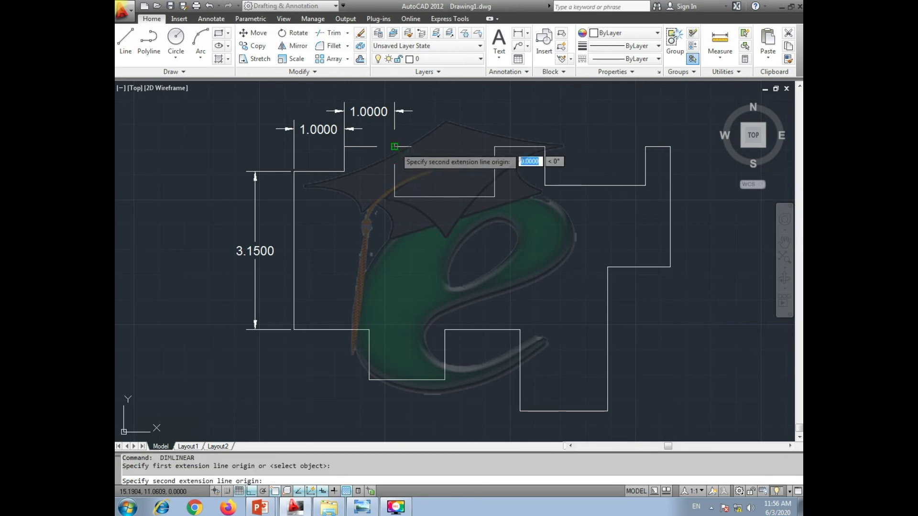
{"action": "left_click", "coordinate": [394, 197]}
{"action": "left_click", "coordinate": [427, 191]}
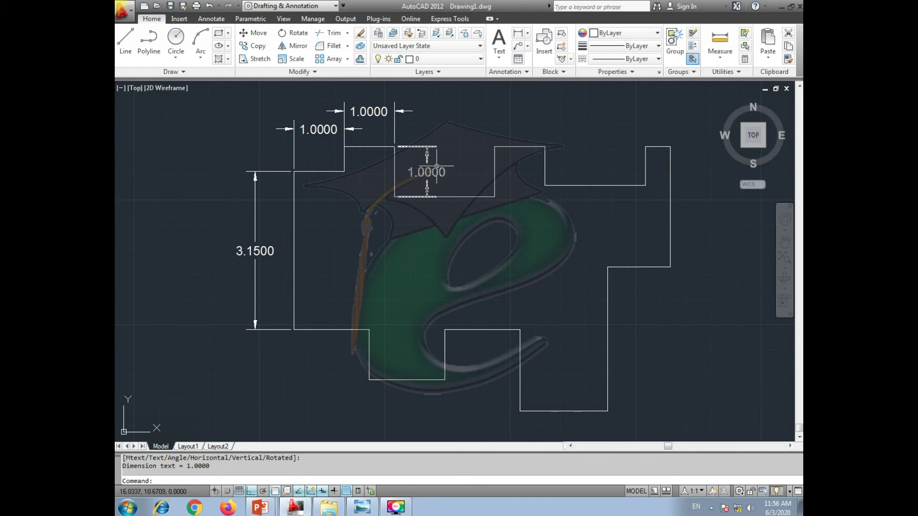
{"action": "mouse_move", "coordinate": [436, 167]}
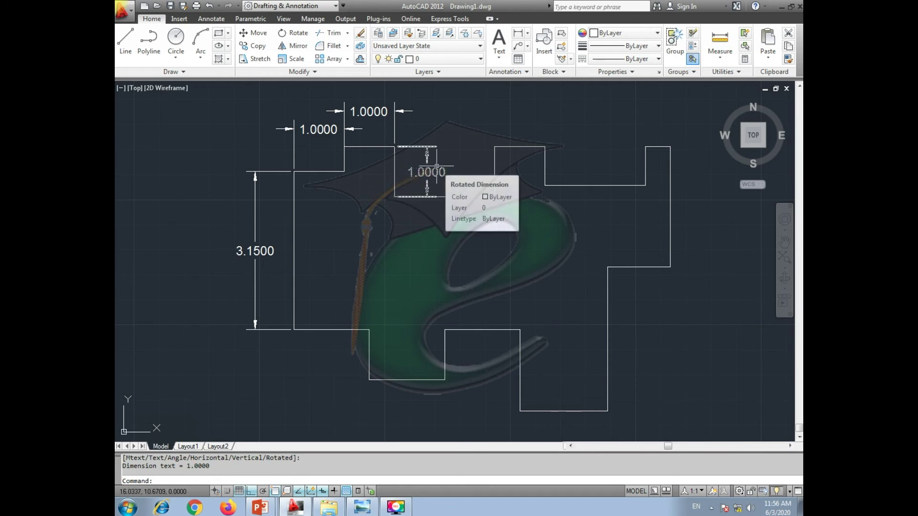
Step: Delete the horizontal dimension above the first raised section and leave the Erase command
{"action": "left_click", "coordinate": [388, 110]}
{"action": "key", "text": "Delete"}
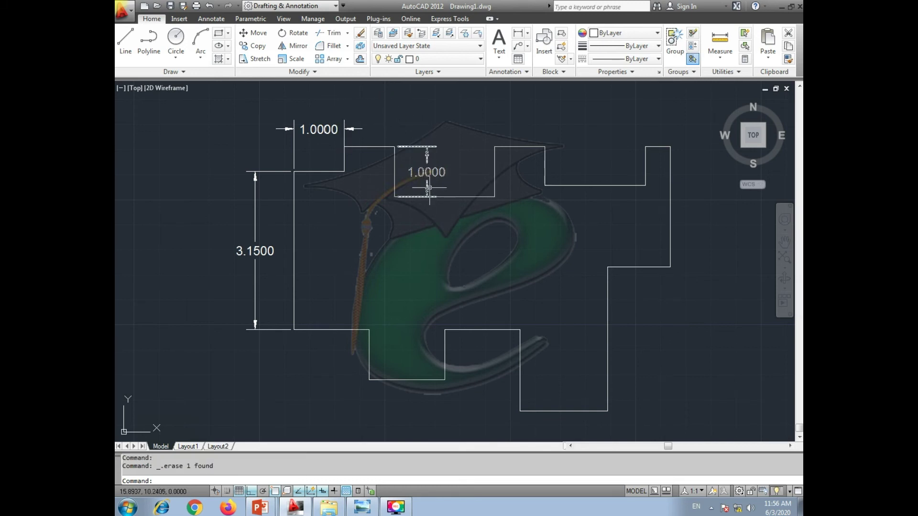
{"action": "key", "text": "Return"}
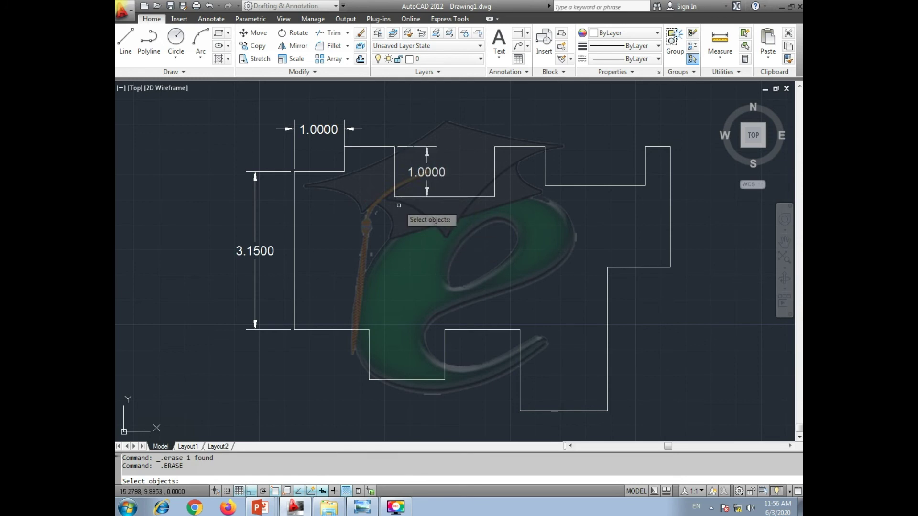
{"action": "key", "text": "Escape"}
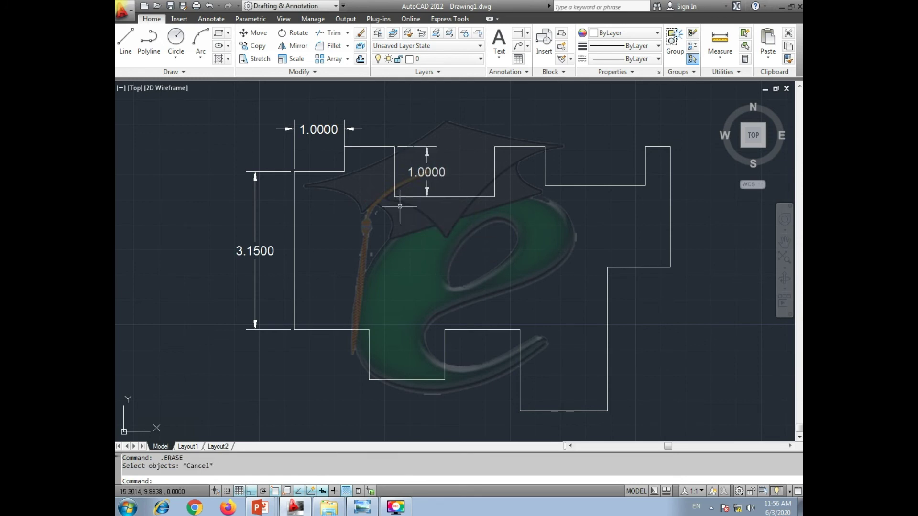
Step: Add a horizontal linear dimension to the bottom edge of the wide upper notch with the DLI command, placing it below the edge
{"action": "type", "text": "DI"}
{"action": "type", "text": "LI"}
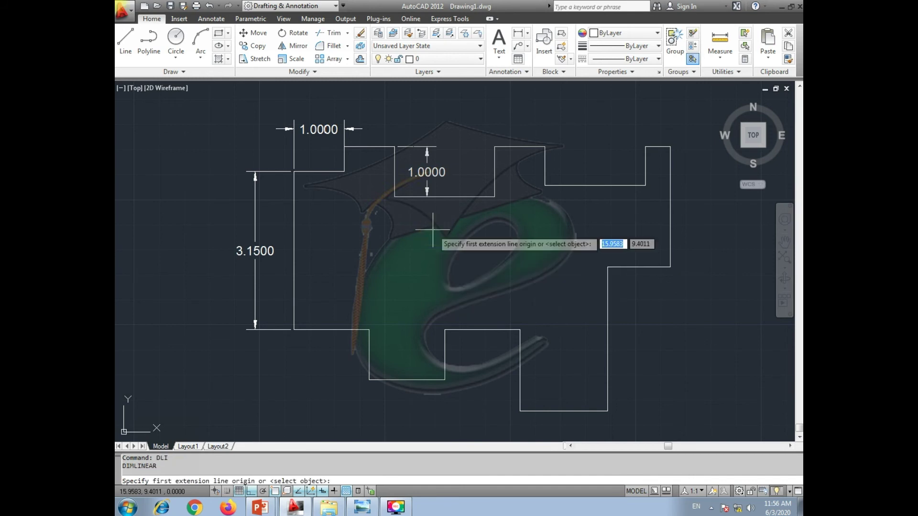
{"action": "key", "text": "Return"}
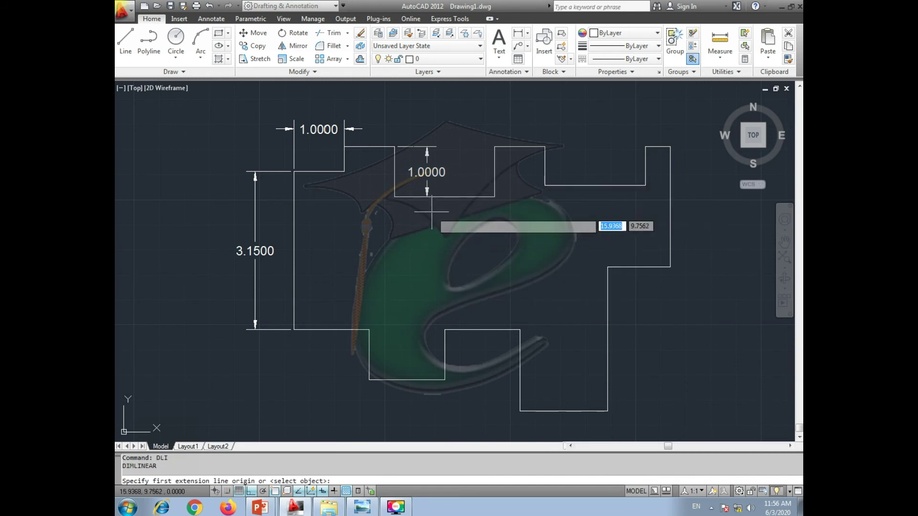
{"action": "left_click", "coordinate": [396, 196]}
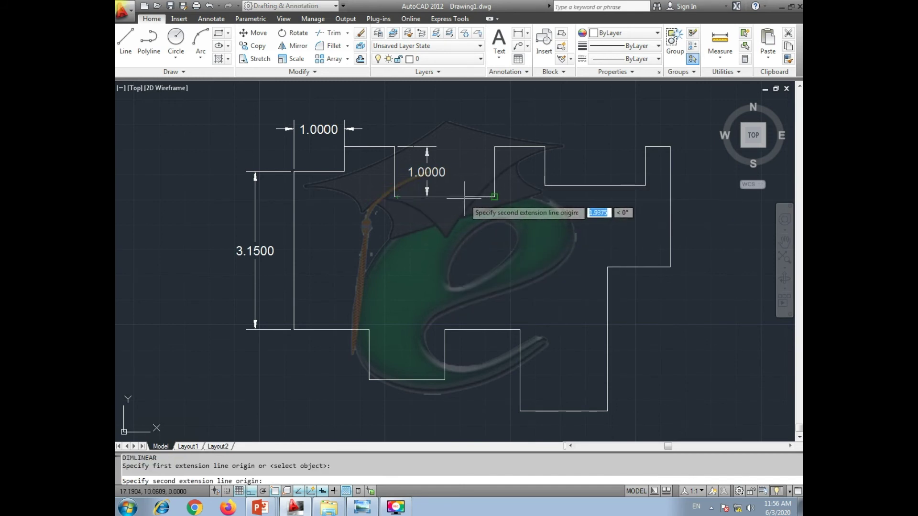
{"action": "left_click", "coordinate": [494, 196]}
{"action": "left_click", "coordinate": [494, 214]}
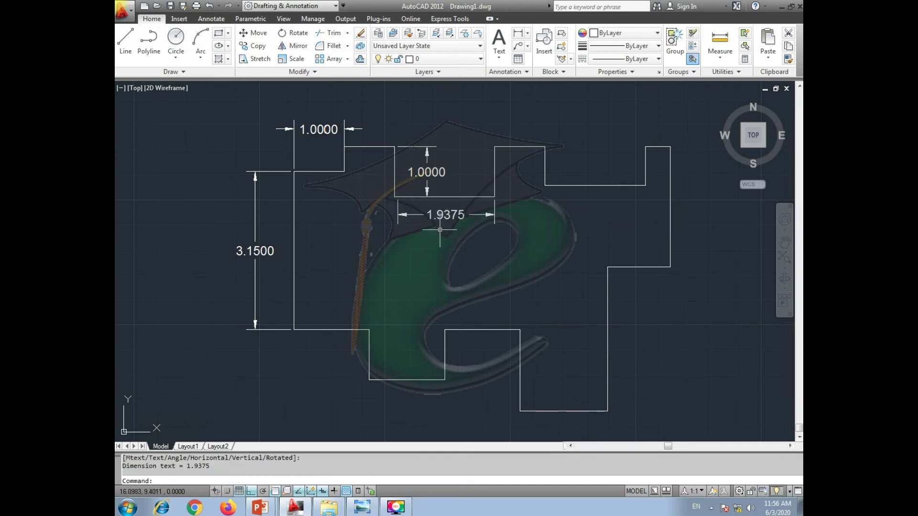
Step: Delete the horizontal dimension below the wide upper notch, whose first extension line misses the notch corner
{"action": "scroll", "coordinate": [425, 225], "scroll_direction": "up", "scroll_amount": 3}
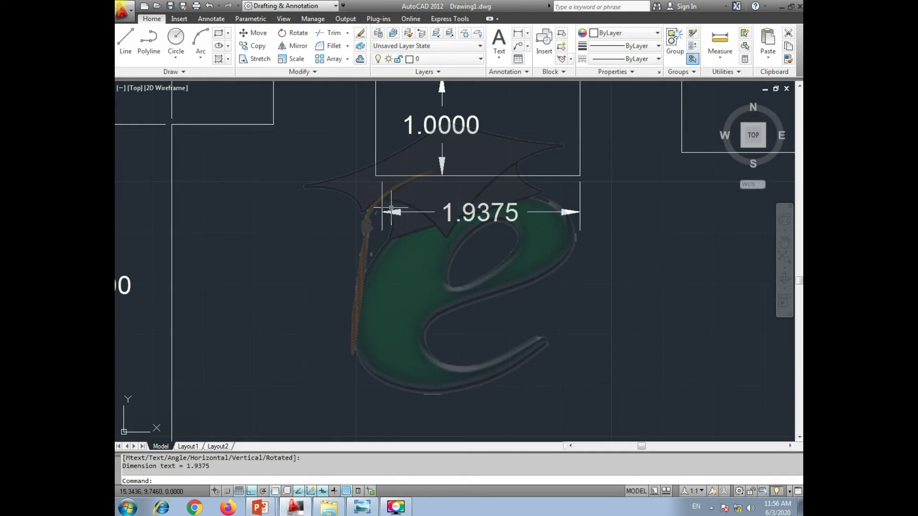
{"action": "left_click", "coordinate": [447, 212]}
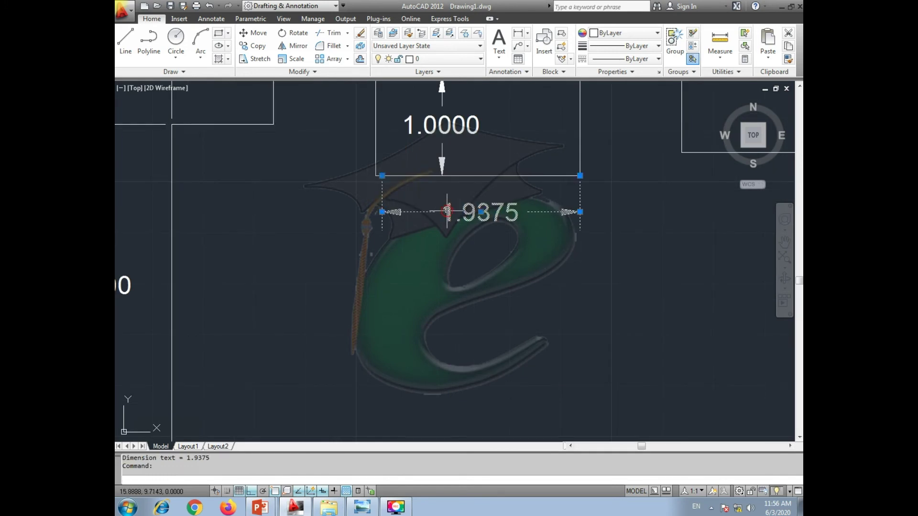
{"action": "key", "text": "Delete"}
{"action": "key", "text": "Escape"}
Step: Add a horizontal linear dimension between the exact bottom corners of the wide upper notch, placing it below the notch
{"action": "type", "text": "DLI"}
{"action": "key", "text": "BackSpace"}
{"action": "key", "text": "BackSpace"}
{"action": "key", "text": "BackSpace"}
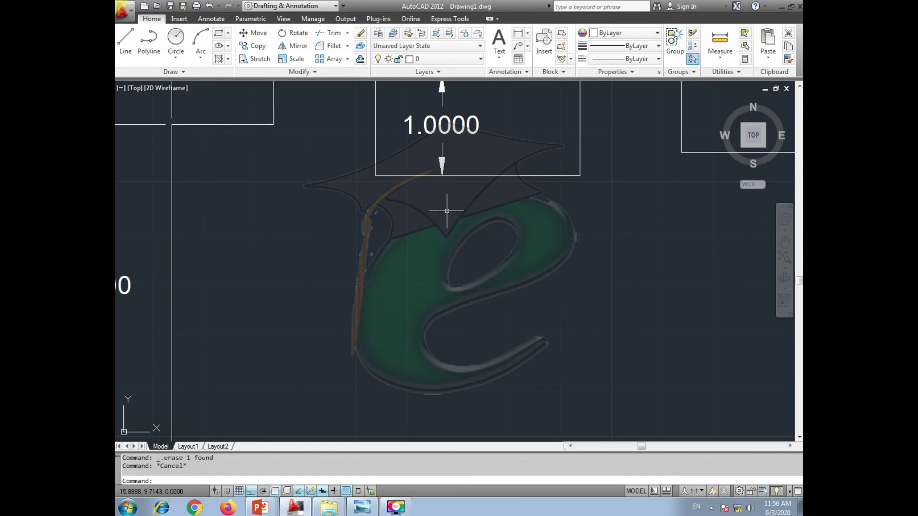
{"action": "type", "text": "DLI"}
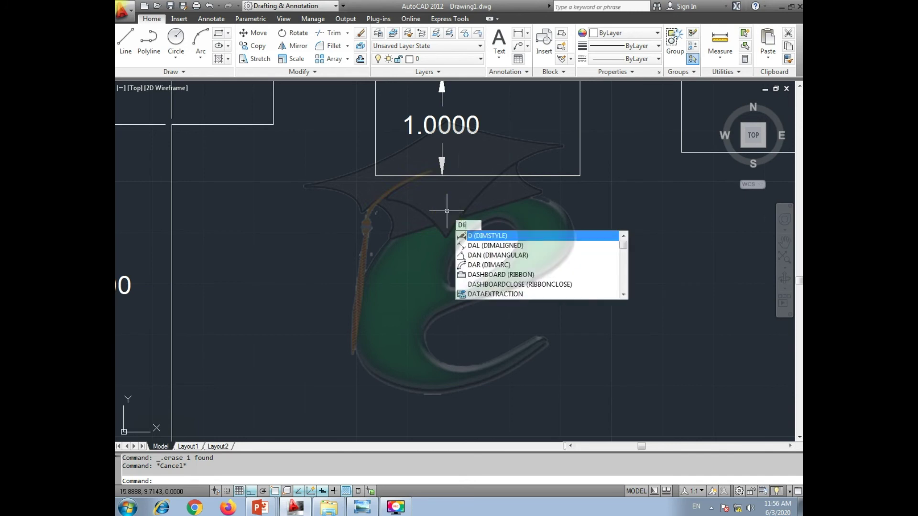
{"action": "key", "text": "Return"}
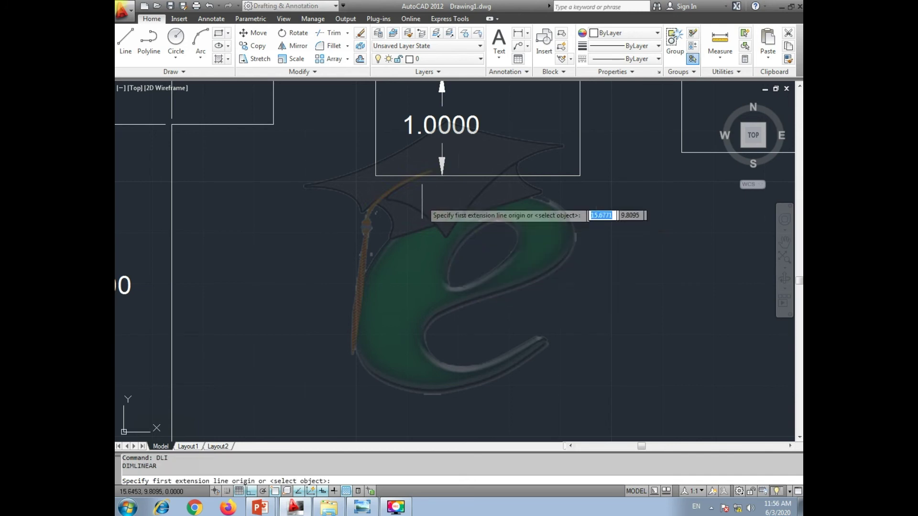
{"action": "left_click", "coordinate": [376, 175]}
{"action": "left_click", "coordinate": [580, 175]}
{"action": "left_click", "coordinate": [586, 230]}
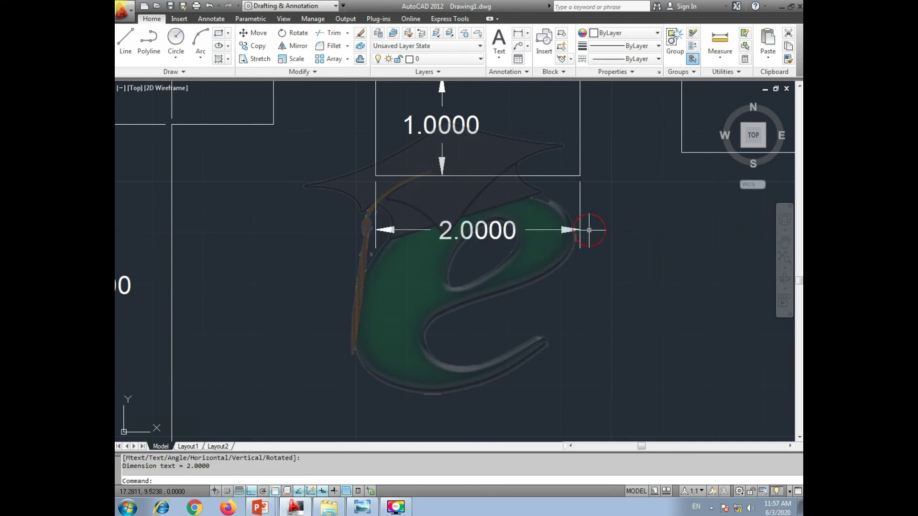
Step: Add a vertical linear dimension to the left side of the shallow upper-right notch, placing its dimension line inside the notch
{"action": "scroll", "coordinate": [607, 230], "scroll_direction": "down", "scroll_amount": 3}
{"action": "middle_click_drag", "start_coordinate": [491, 245], "coordinate": [465, 251]}
{"action": "key", "text": "Return"}
{"action": "left_click", "coordinate": [548, 144]}
{"action": "left_click", "coordinate": [523, 200]}
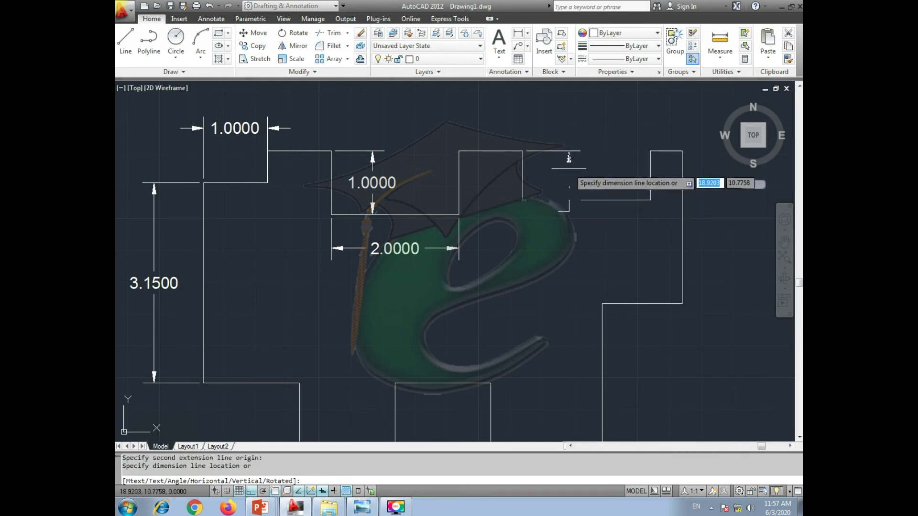
{"action": "left_click", "coordinate": [570, 210]}
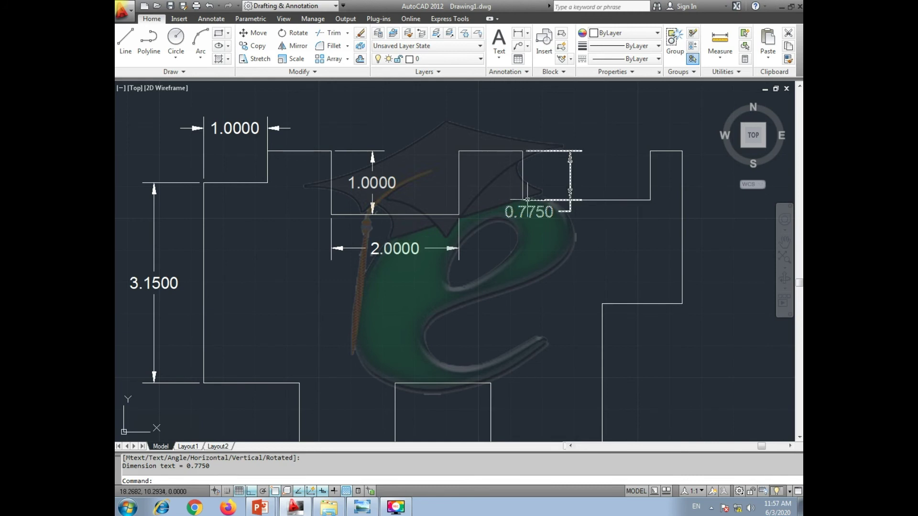
Step: Add a vertical linear dimension from the outline's top-right corner down to the level of its lowest edge, placing it right of the outline
{"action": "scroll", "coordinate": [648, 242], "scroll_direction": "down", "scroll_amount": 3}
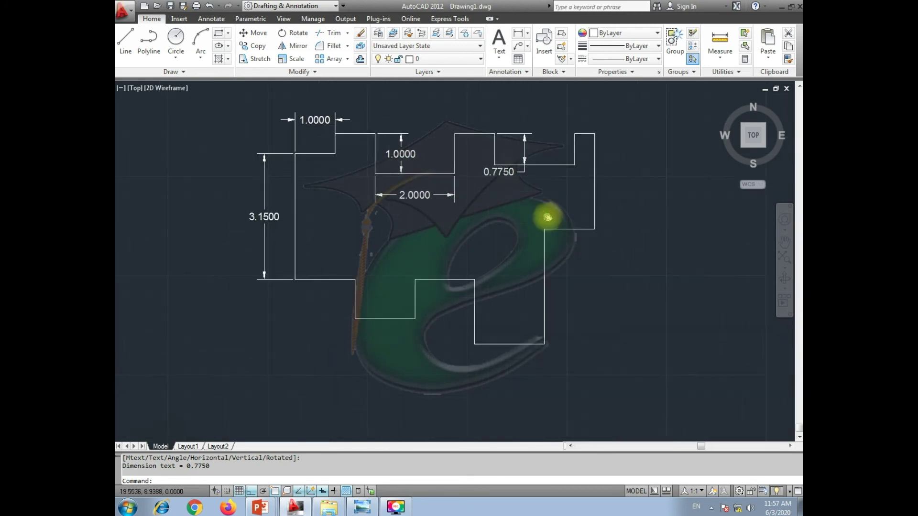
{"action": "middle_click_drag", "start_coordinate": [570, 244], "coordinate": [582, 268]}
{"action": "key", "text": "Return"}
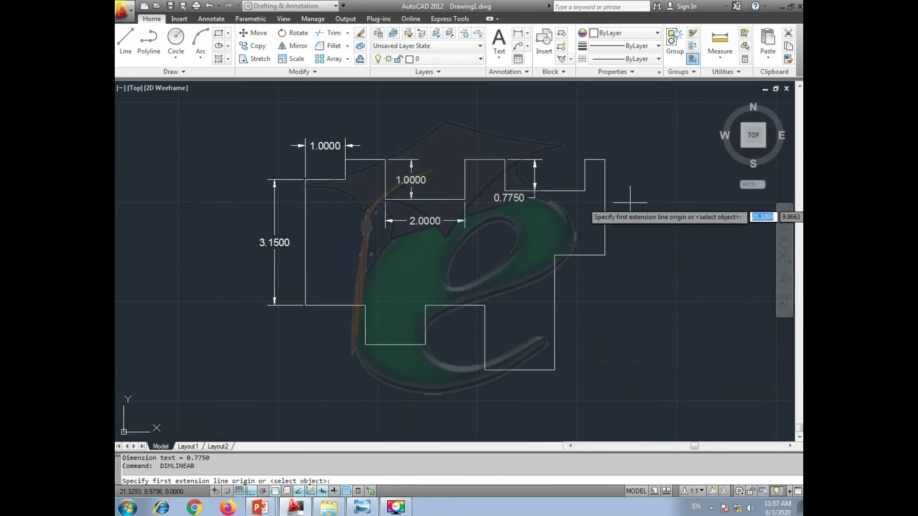
{"action": "left_click", "coordinate": [605, 159]}
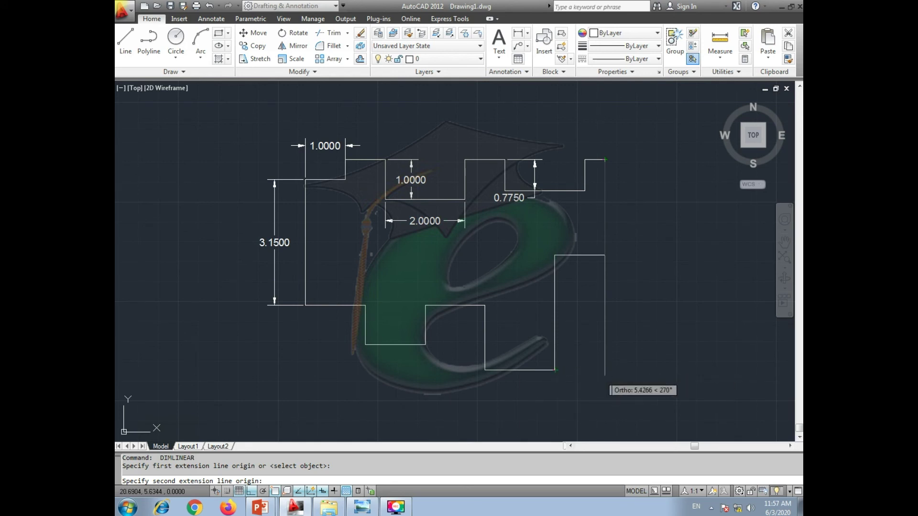
{"action": "left_click", "coordinate": [605, 369]}
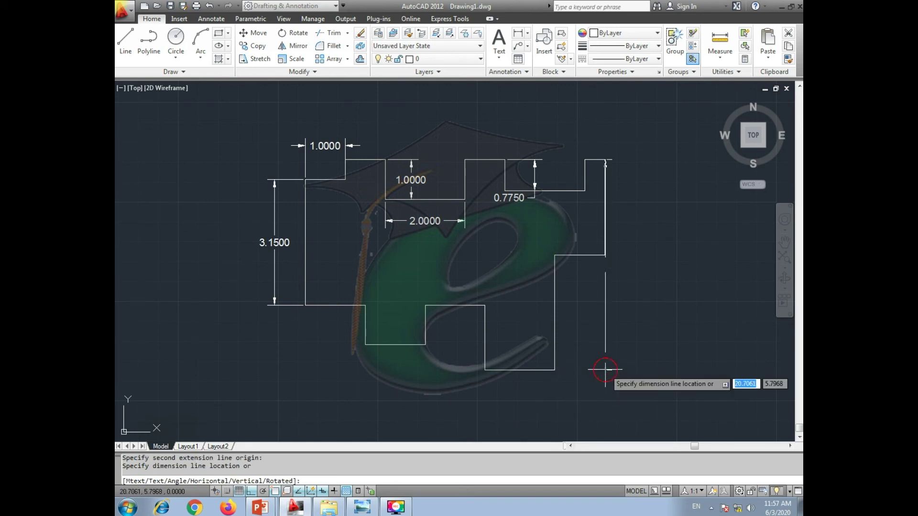
{"action": "left_click", "coordinate": [632, 370]}
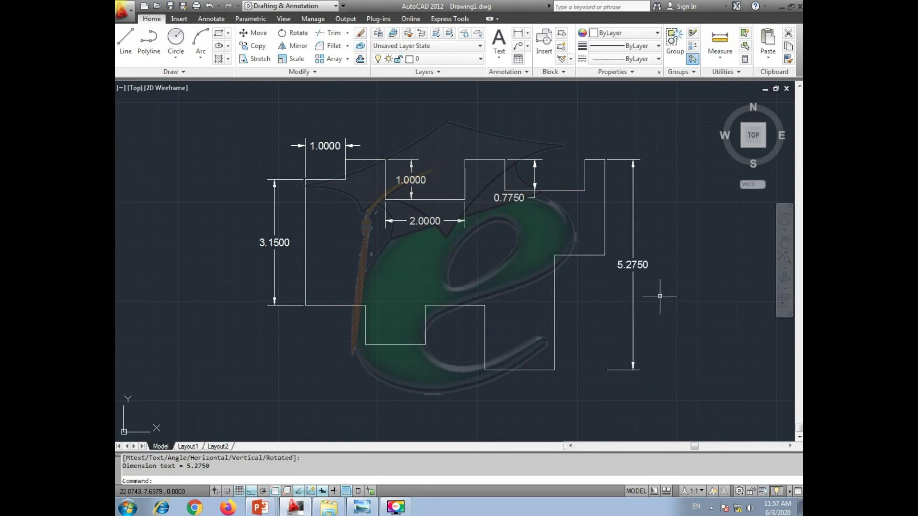
Step: Delete the overall vertical dimension on the right of the outline
{"action": "middle_click_drag", "start_coordinate": [660, 296], "coordinate": [689, 315]}
{"action": "left_click", "coordinate": [662, 314]}
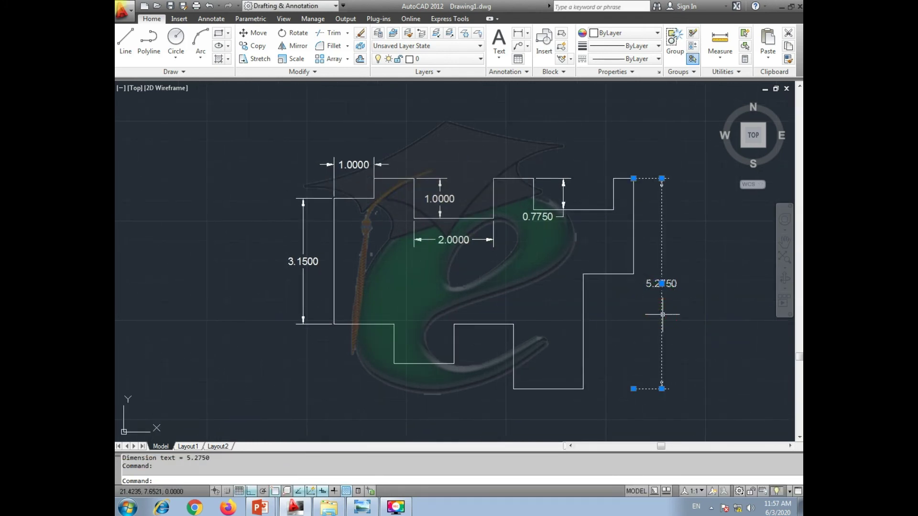
{"action": "key", "text": "Delete"}
Step: Add an overall vertical dimension with DLI from the top-right corner to the lowest edge's right corner, placing it right of the outline
{"action": "type", "text": "DLI"}
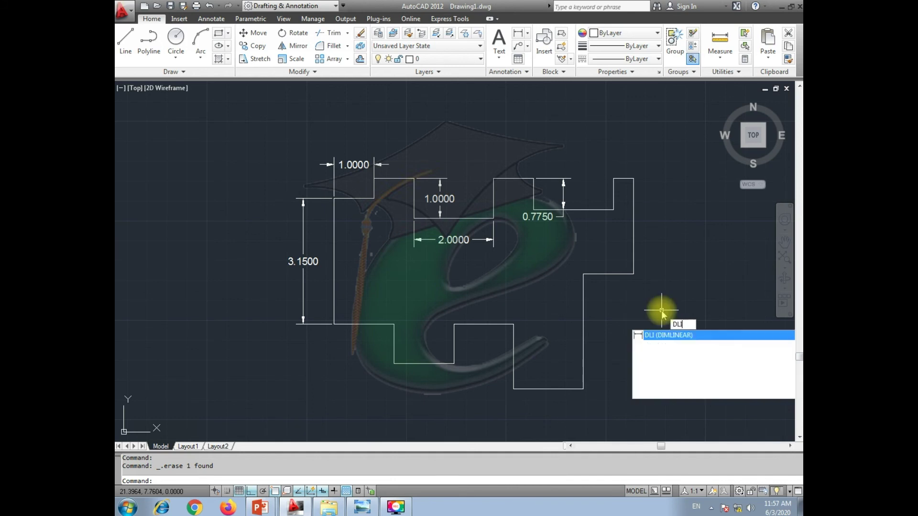
{"action": "key", "text": "Return"}
{"action": "left_click", "coordinate": [633, 179]}
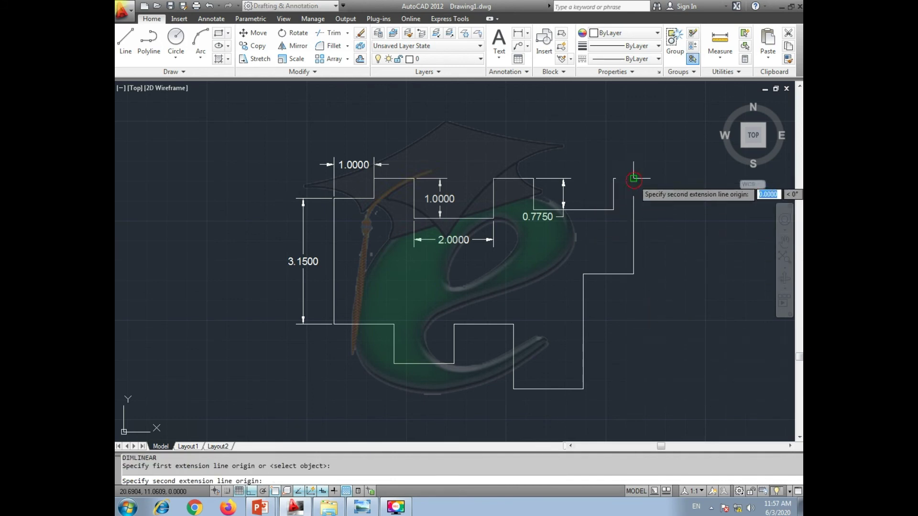
{"action": "left_click", "coordinate": [584, 389]}
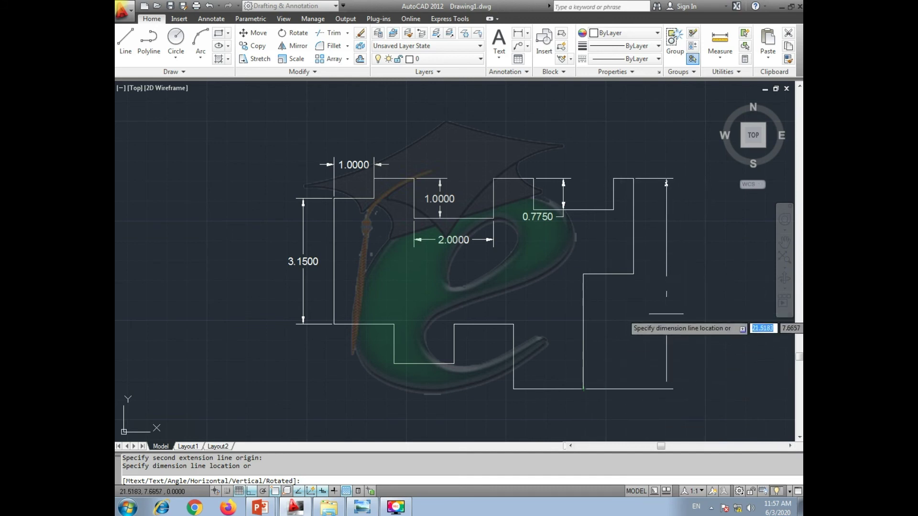
{"action": "left_click", "coordinate": [668, 327]}
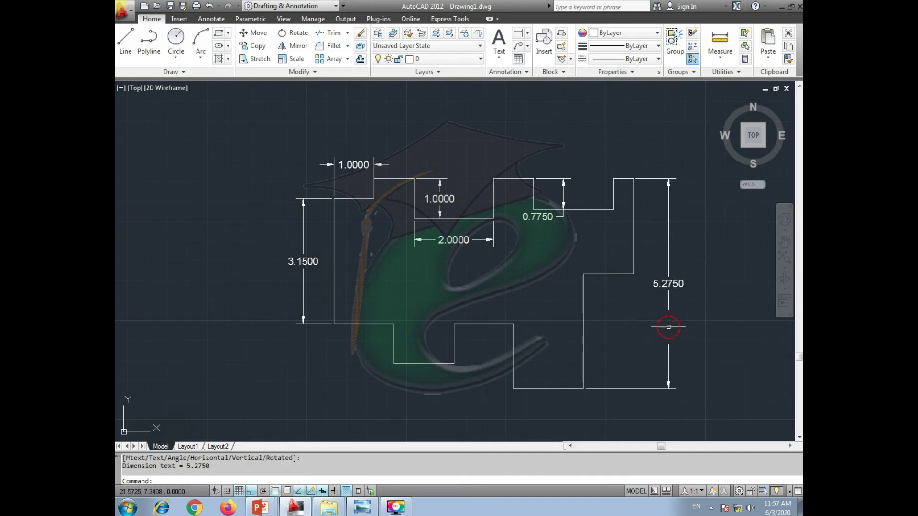
Step: Add a vertical linear dimension to the right edge of the lowest section, placing it between that edge and the overall height dimension
{"action": "key", "text": "Return"}
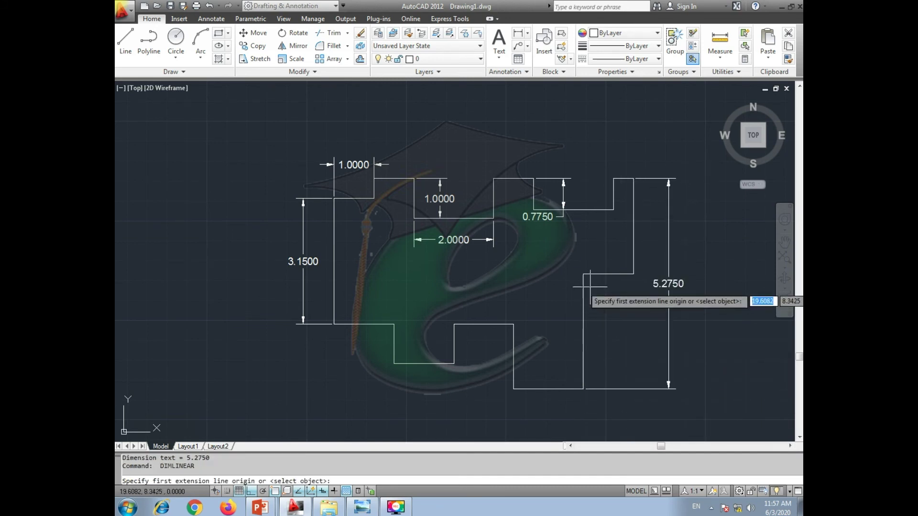
{"action": "left_click", "coordinate": [583, 274]}
{"action": "scroll", "coordinate": [583, 389], "scroll_direction": "up", "scroll_amount": 3}
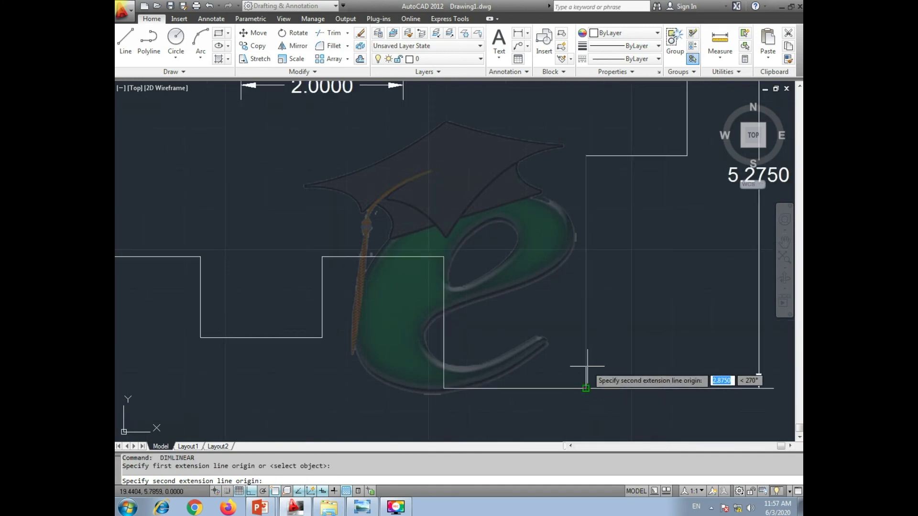
{"action": "scroll", "coordinate": [583, 375], "scroll_direction": "down", "scroll_amount": 2}
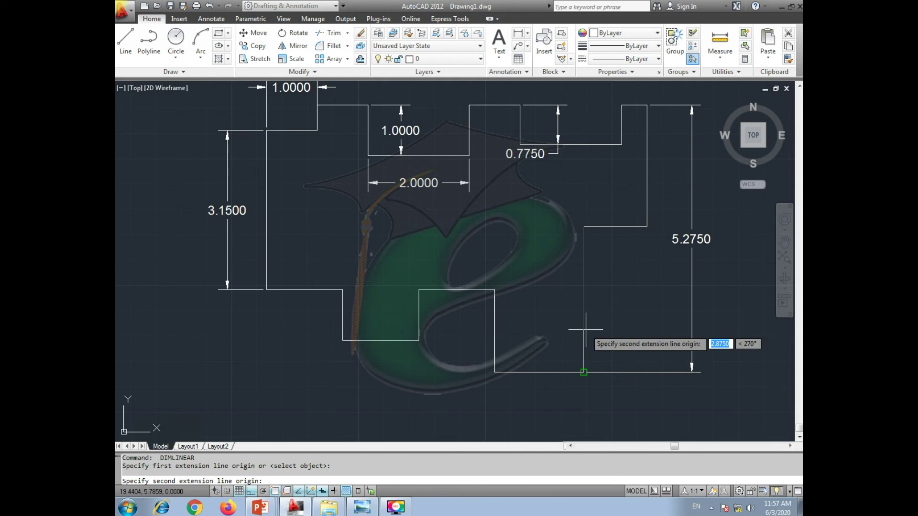
{"action": "scroll", "coordinate": [586, 330], "scroll_direction": "up", "scroll_amount": 2}
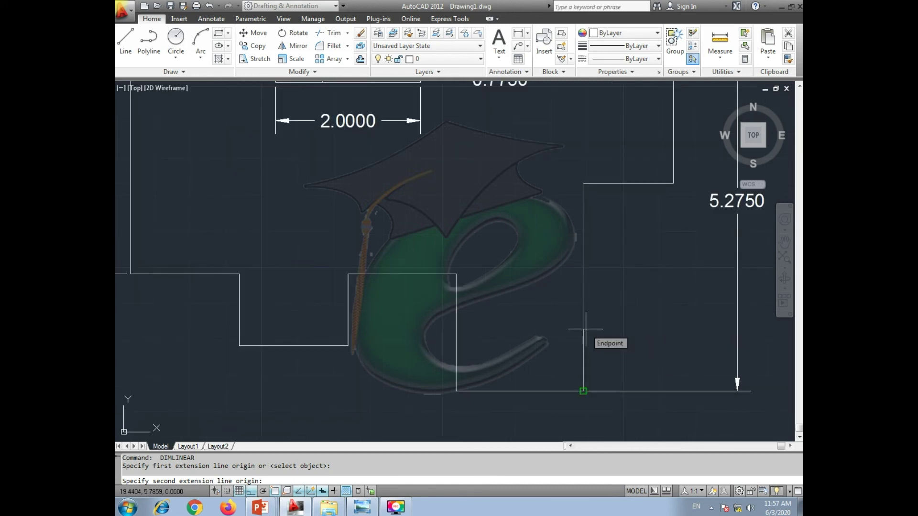
{"action": "middle_click_drag", "start_coordinate": [585, 329], "coordinate": [543, 293]}
{"action": "scroll", "coordinate": [543, 293], "scroll_direction": "up", "scroll_amount": 2}
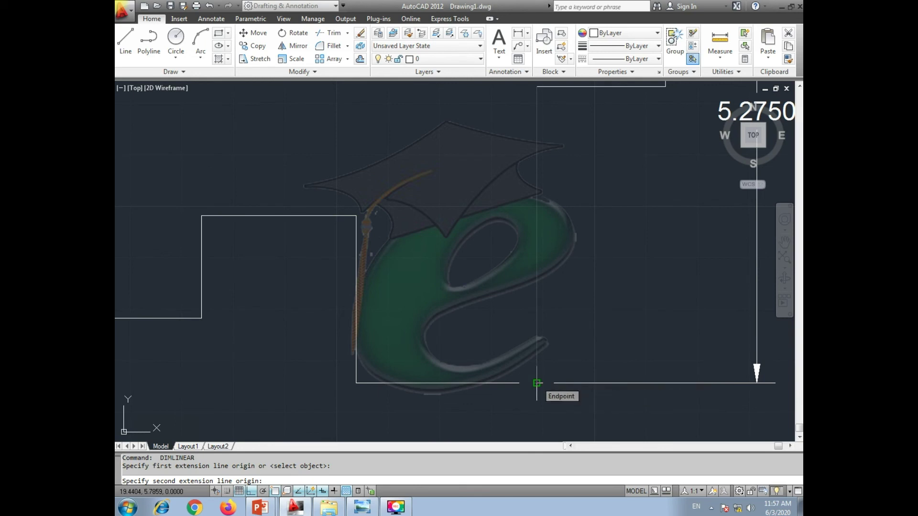
{"action": "left_click", "coordinate": [537, 383]}
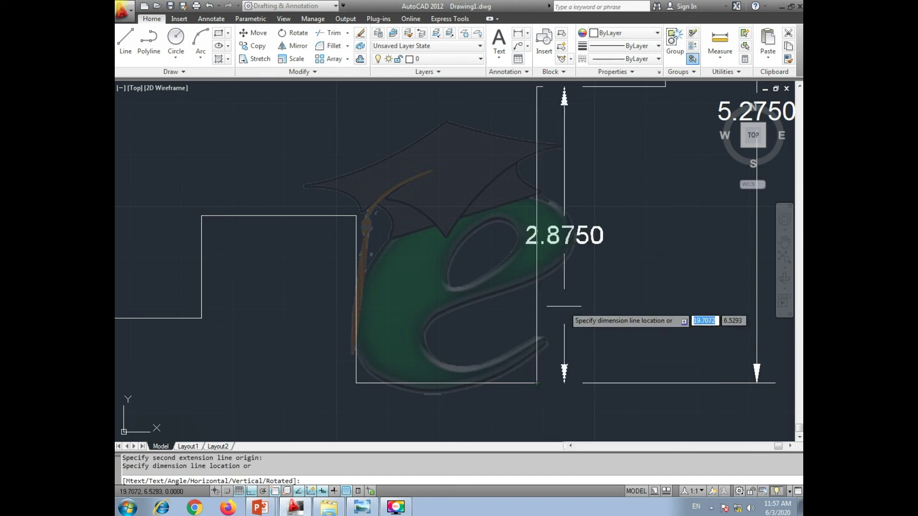
{"action": "scroll", "coordinate": [576, 300], "scroll_direction": "down", "scroll_amount": 2}
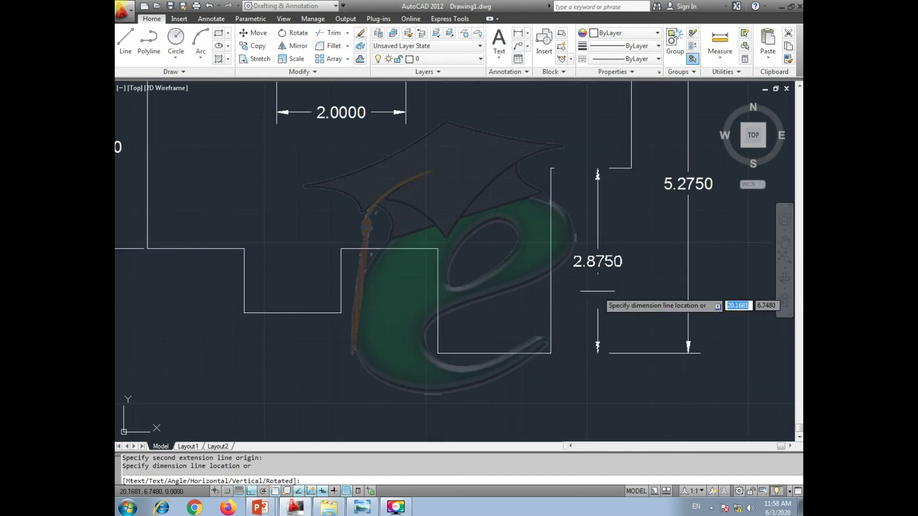
{"action": "left_click", "coordinate": [595, 289]}
Step: Add a horizontal linear dimension to the outline's lowest edge, placing it below the outline
{"action": "scroll", "coordinate": [639, 300], "scroll_direction": "down", "scroll_amount": 2}
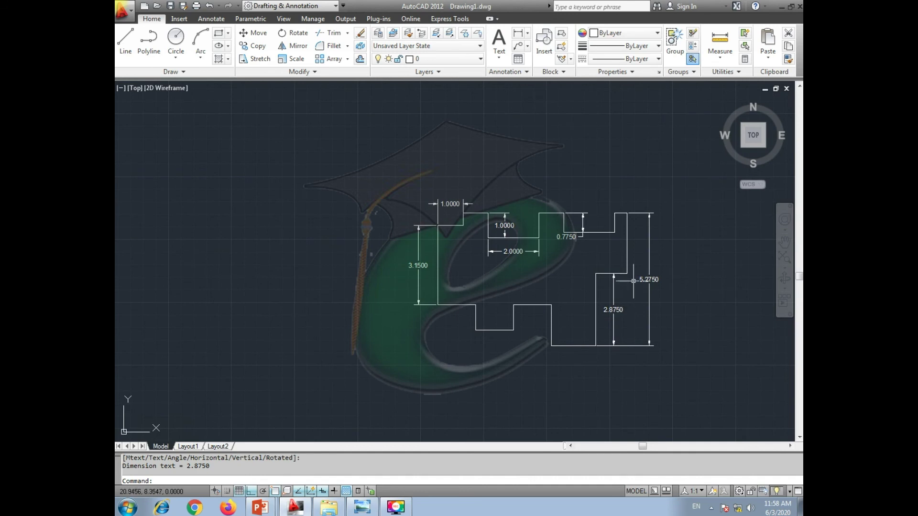
{"action": "scroll", "coordinate": [638, 247], "scroll_direction": "up", "scroll_amount": 2}
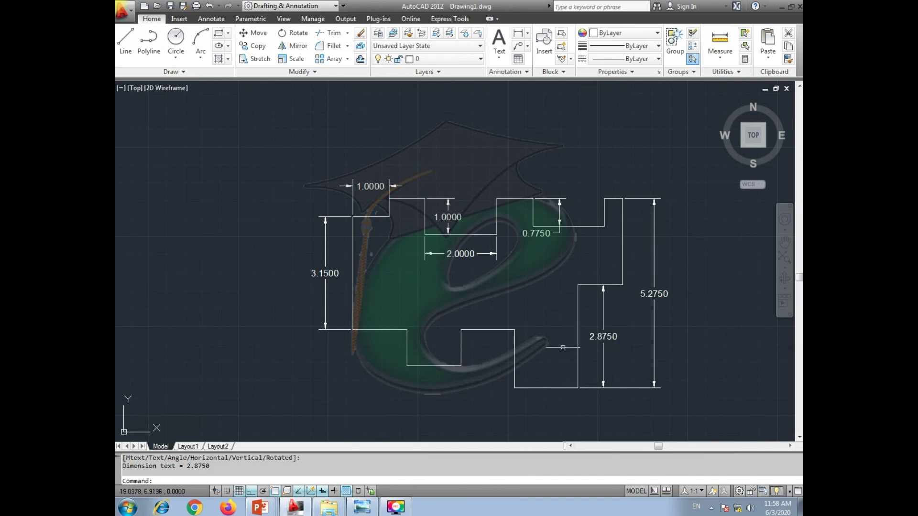
{"action": "key", "text": "Return"}
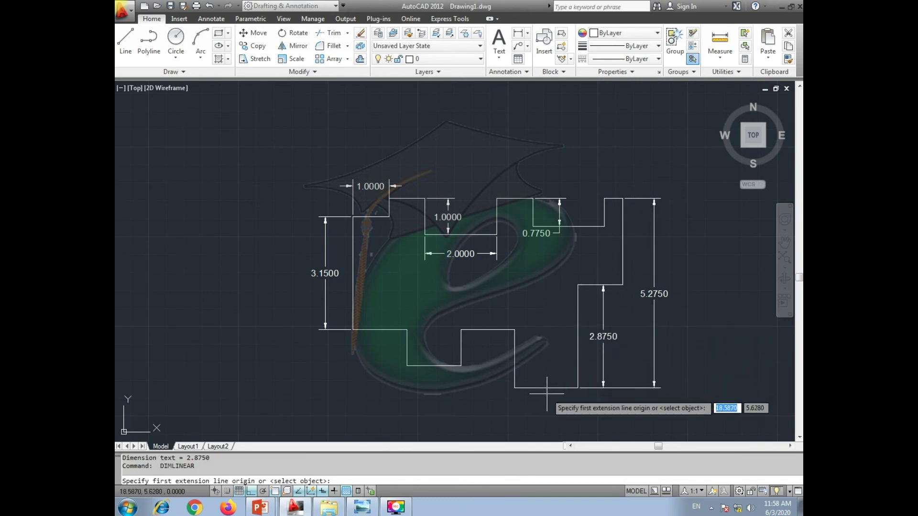
{"action": "scroll", "coordinate": [546, 393], "scroll_direction": "up", "scroll_amount": 2}
{"action": "left_click", "coordinate": [500, 385]}
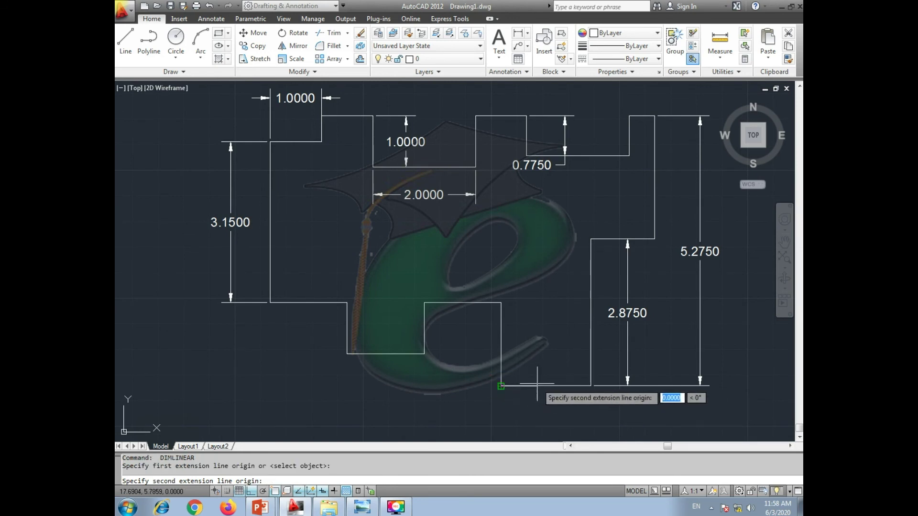
{"action": "left_click", "coordinate": [592, 386]}
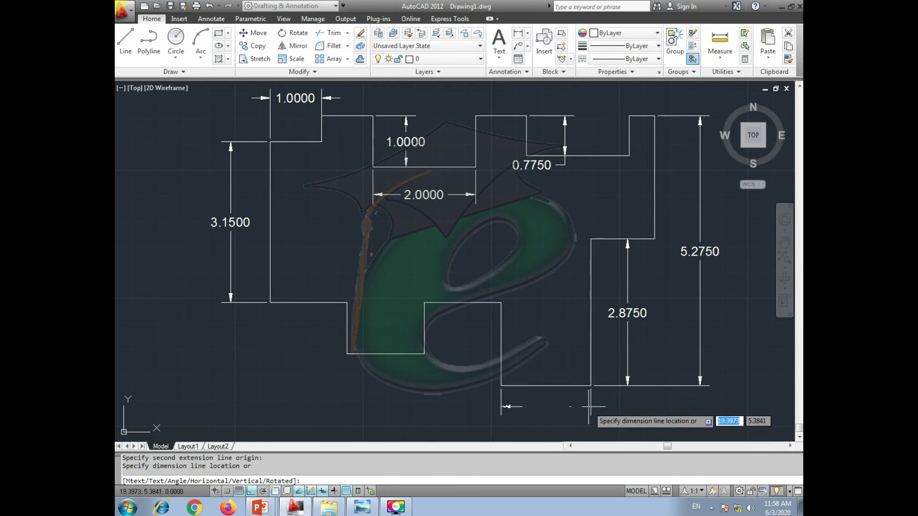
{"action": "left_click", "coordinate": [589, 406]}
Step: Add a vertical linear dimension to the left edge of the lowest section, placing it inside the outline just right of that edge
{"action": "key", "text": "Return"}
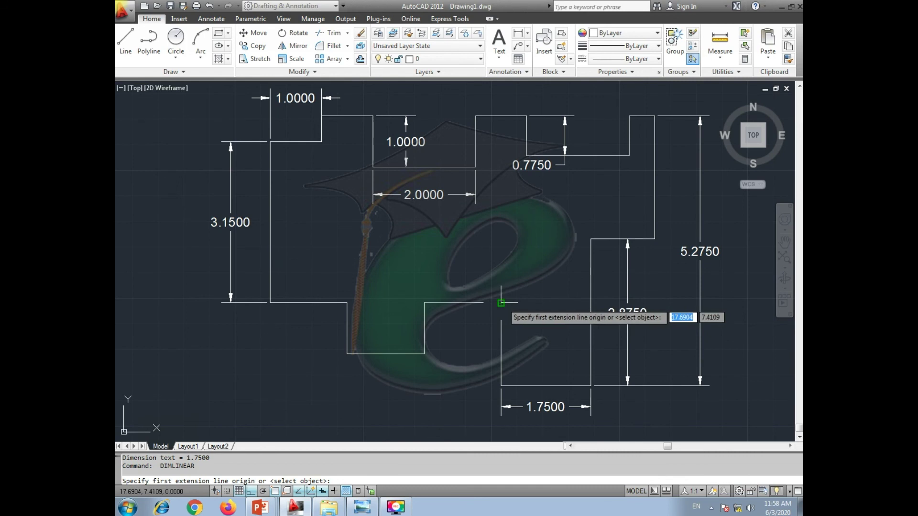
{"action": "left_click", "coordinate": [501, 303]}
{"action": "left_click", "coordinate": [501, 385]}
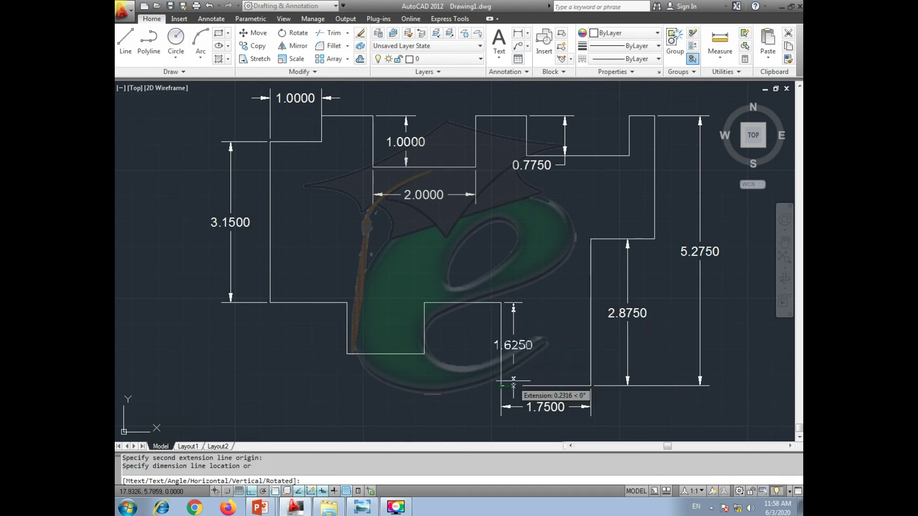
{"action": "left_click", "coordinate": [534, 378]}
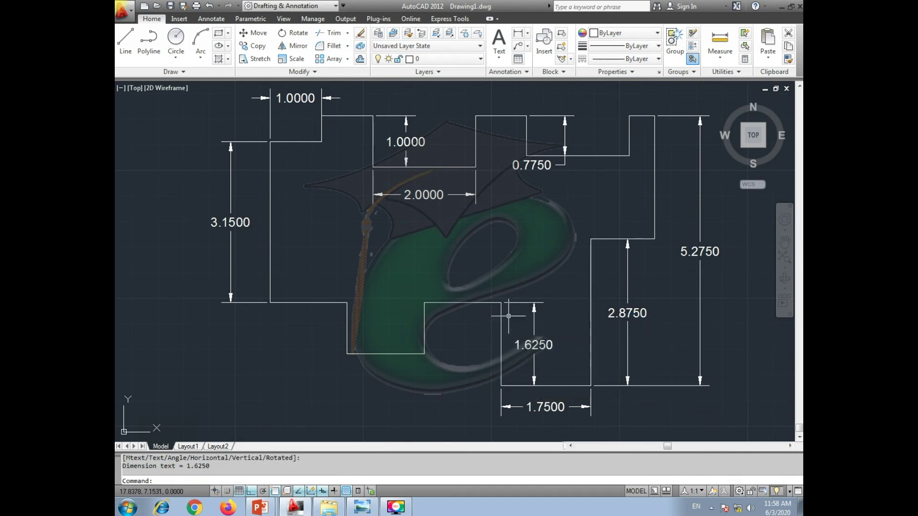
Step: Add a horizontal linear dimension to the bottom edge of the lower-left projection, placing it below that edge
{"action": "key", "text": "Return"}
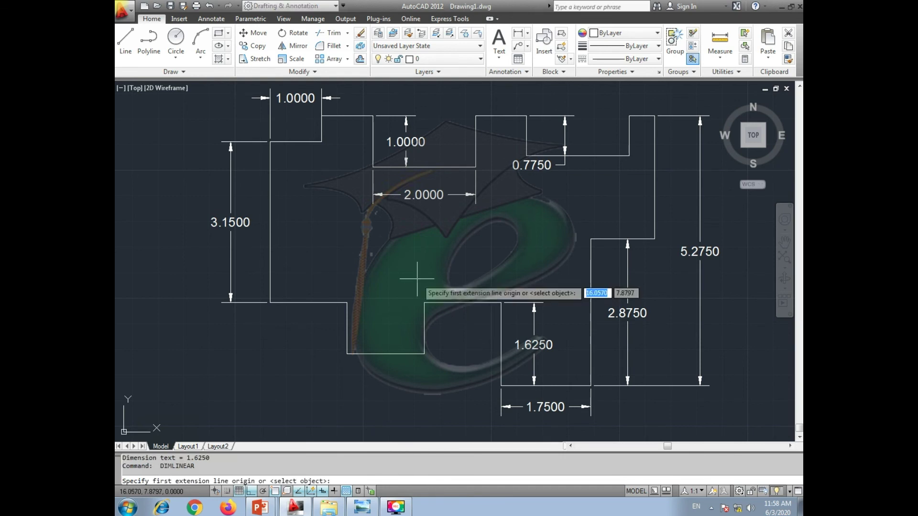
{"action": "left_click", "coordinate": [347, 354]}
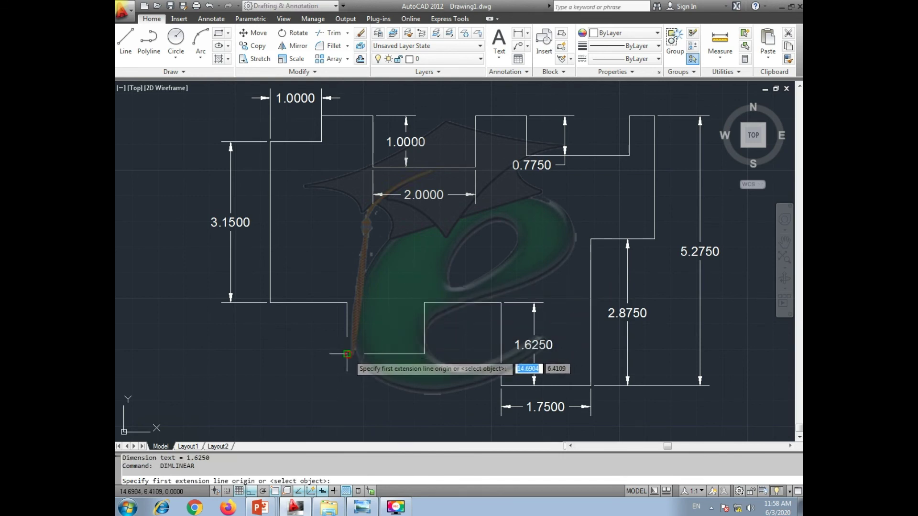
{"action": "left_click", "coordinate": [425, 354]}
{"action": "left_click", "coordinate": [425, 381]}
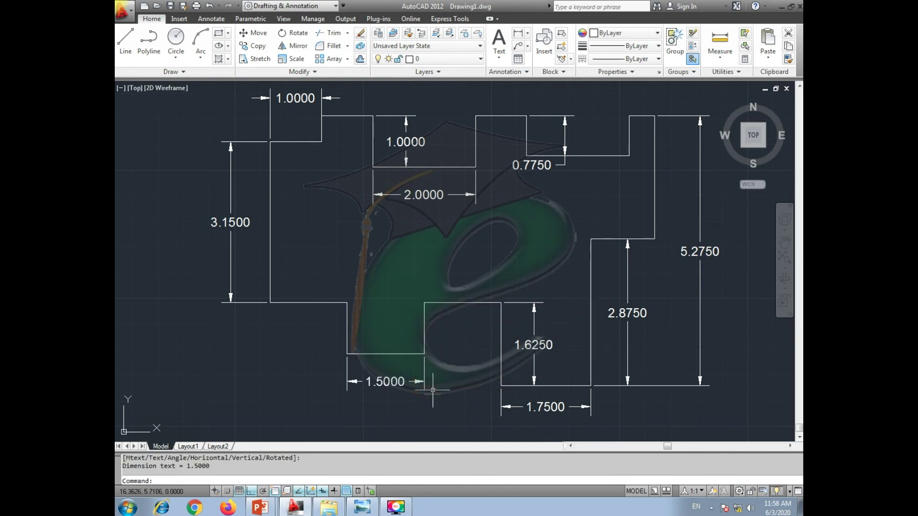
Step: Add a vertical linear dimension to the left edge of the lower-left projection, placing it outside the outline to the left
{"action": "key", "text": "Return"}
{"action": "left_click", "coordinate": [348, 303]}
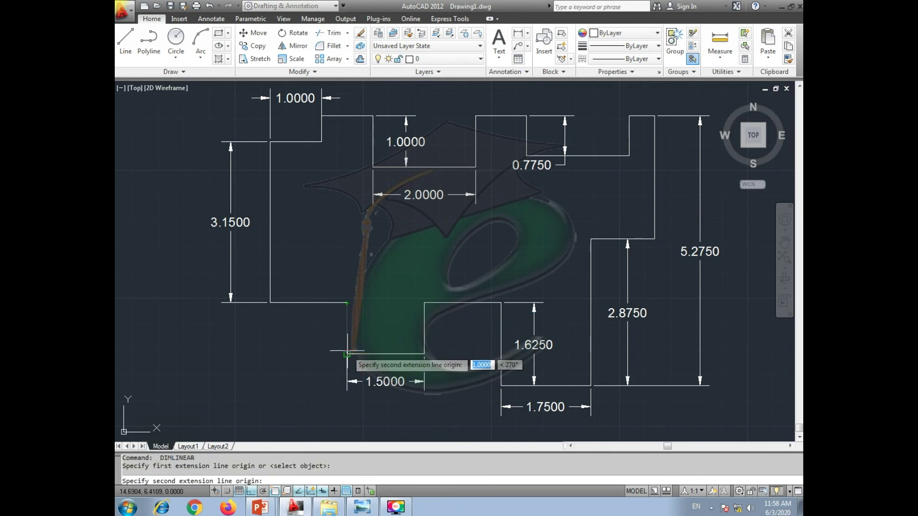
{"action": "left_click", "coordinate": [348, 354]}
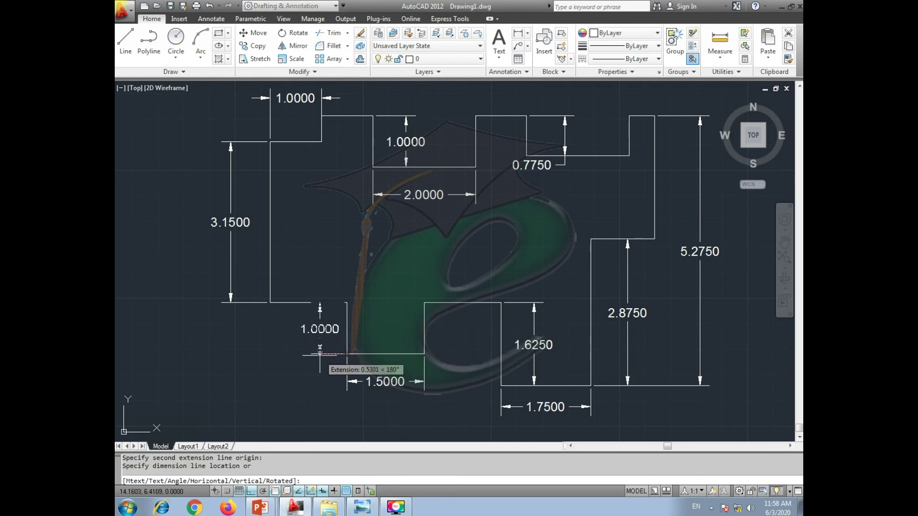
{"action": "left_click", "coordinate": [320, 330]}
Step: Examine the complete stepped outline and the placement of all its linear dimensions
{"action": "middle_click_drag", "start_coordinate": [390, 296], "coordinate": [367, 308]}
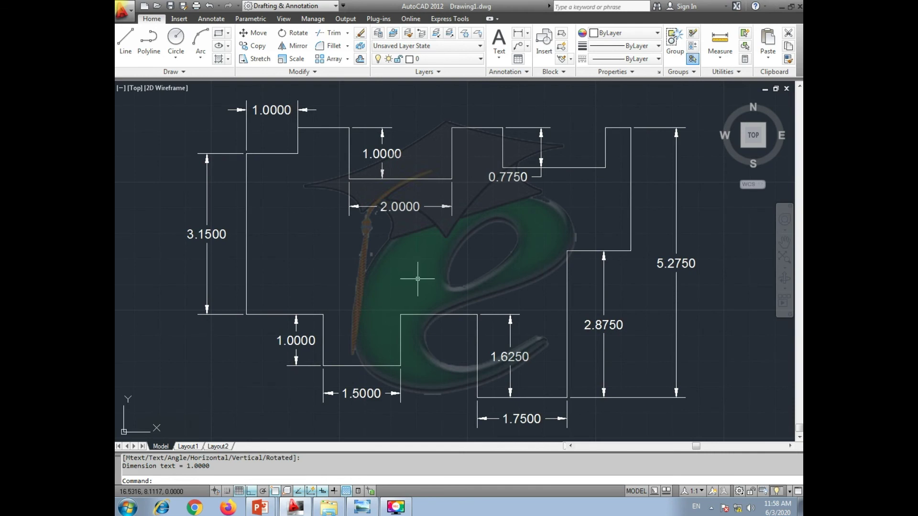
{"action": "scroll", "coordinate": [418, 279], "scroll_direction": "down", "scroll_amount": 4}
{"action": "scroll", "coordinate": [426, 310], "scroll_direction": "up", "scroll_amount": 1}
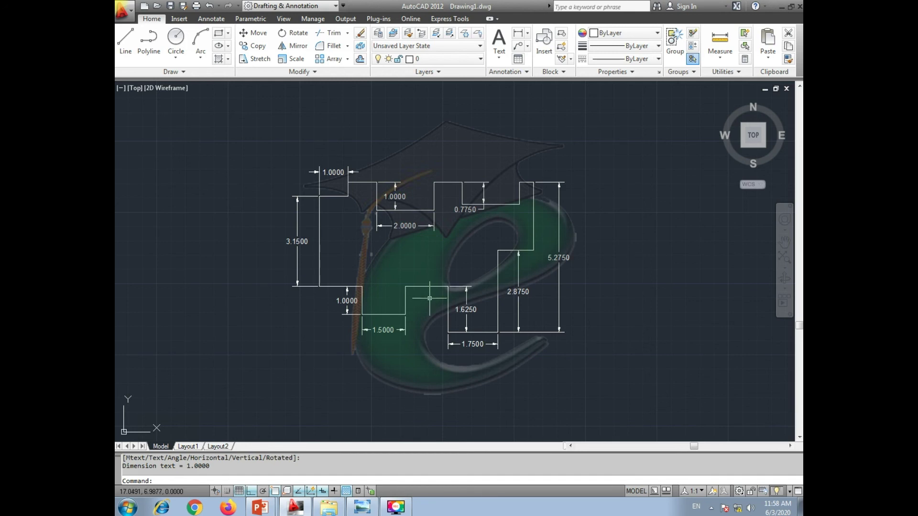
{"action": "scroll", "coordinate": [469, 342], "scroll_direction": "up", "scroll_amount": 1}
{"action": "scroll", "coordinate": [470, 342], "scroll_direction": "down", "scroll_amount": 2}
{"action": "scroll", "coordinate": [470, 342], "scroll_direction": "up", "scroll_amount": 1}
{"action": "scroll", "coordinate": [462, 310], "scroll_direction": "up", "scroll_amount": 3}
{"action": "middle_click_drag", "start_coordinate": [463, 311], "coordinate": [477, 322]}
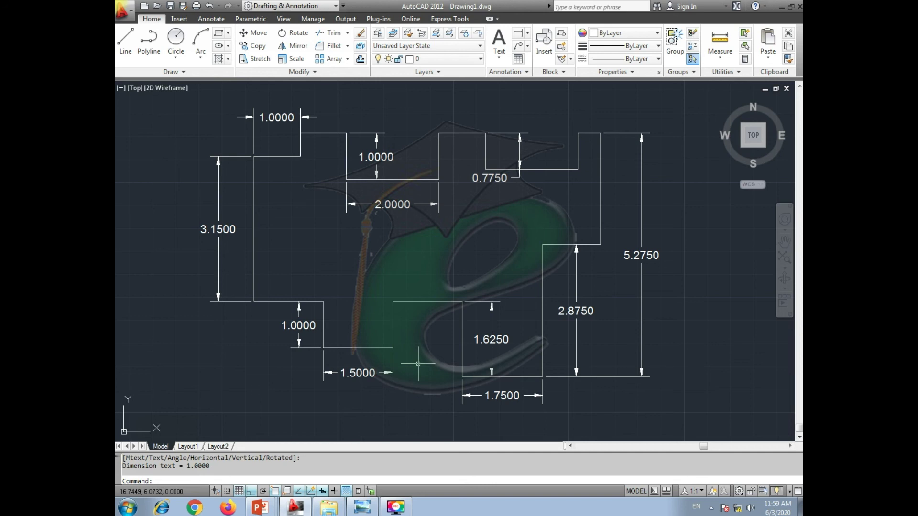
Step: Switch to the running PowerPoint slide show of AutoCAD 2D & 3D - AutoCAD - First Drawing.pptx and advance to the next slide
{"action": "left_click", "coordinate": [261, 507]}
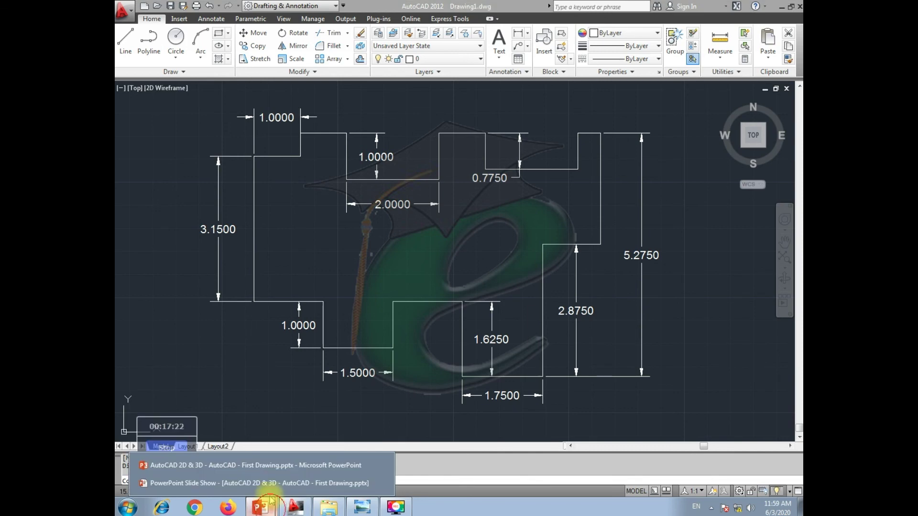
{"action": "left_click", "coordinate": [268, 484]}
{"action": "key", "text": "Right"}
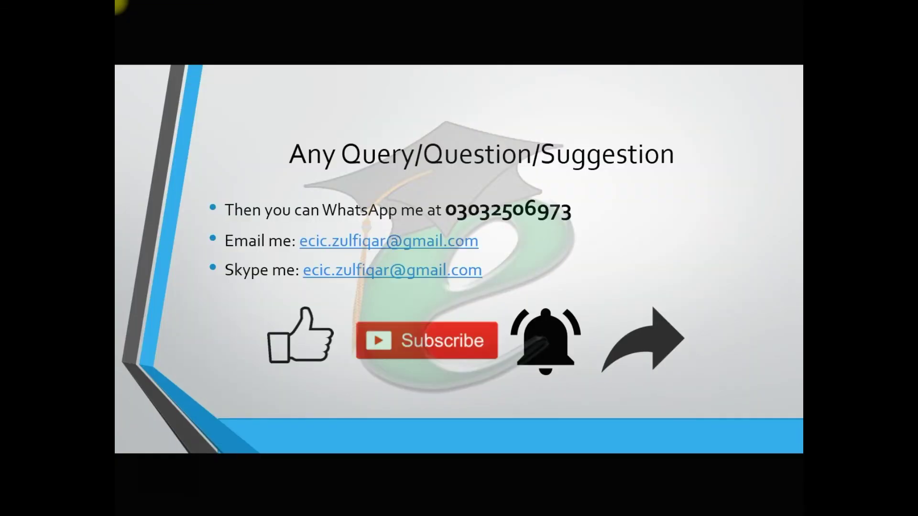